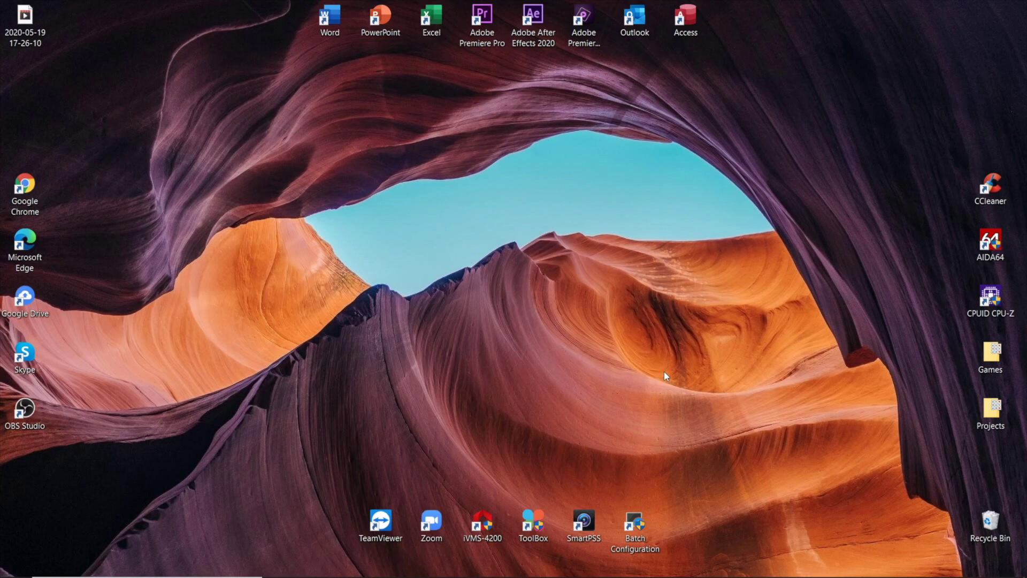
Step: Cycle past ConfigTool and SmartPSS to bring the Dahua website in Edge forward
{"action": "key", "text": "alt+Tab"}
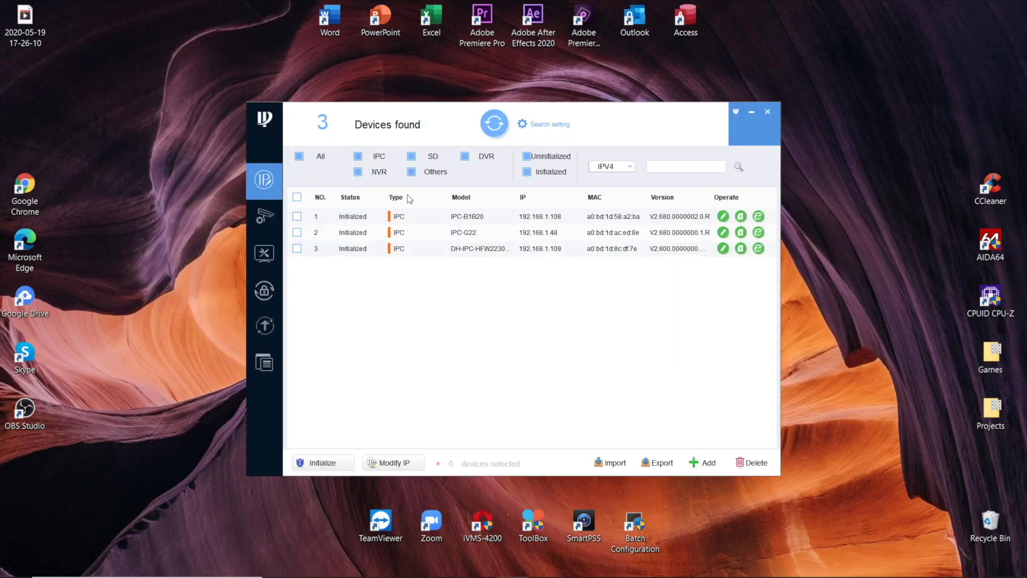
{"action": "key", "text": "alt+Tab"}
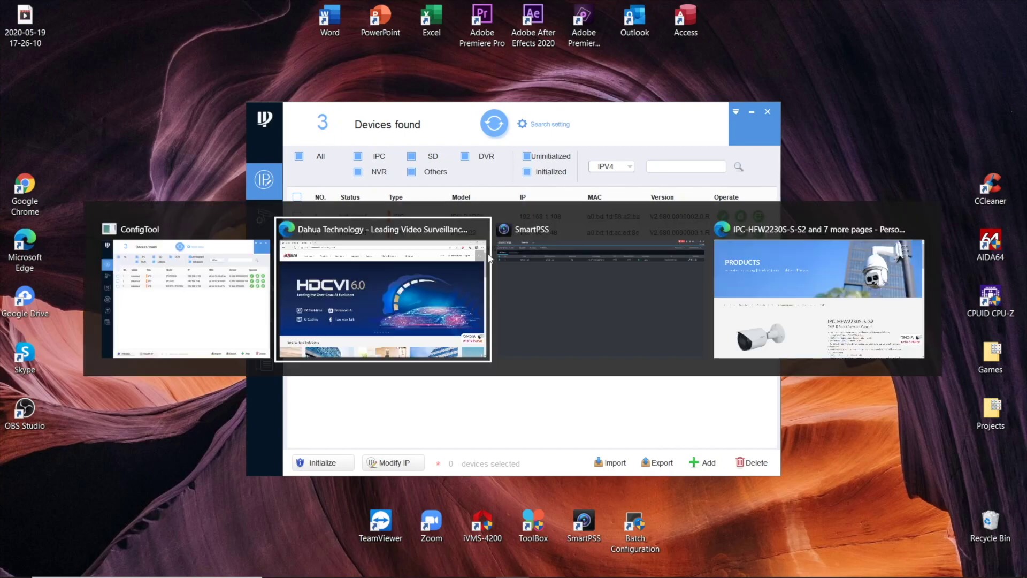
{"action": "key", "text": "alt+Tab"}
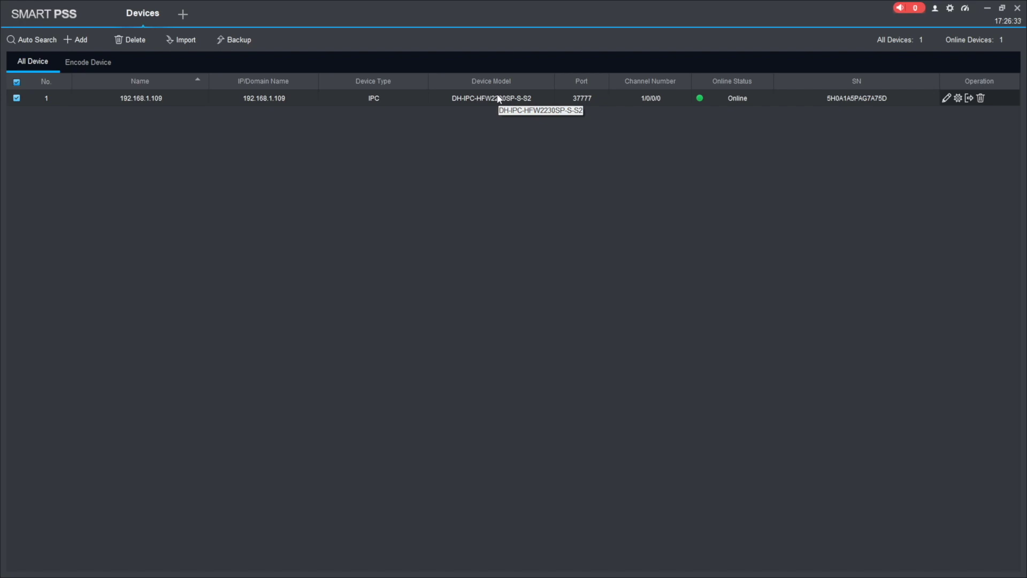
{"action": "key", "text": "super+d"}
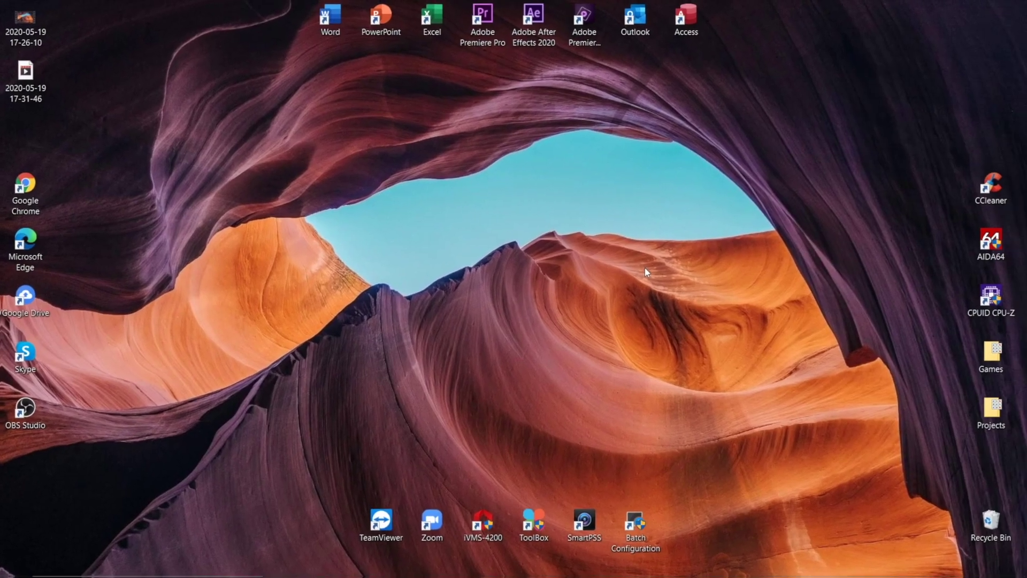
{"action": "key", "text": "alt+Tab"}
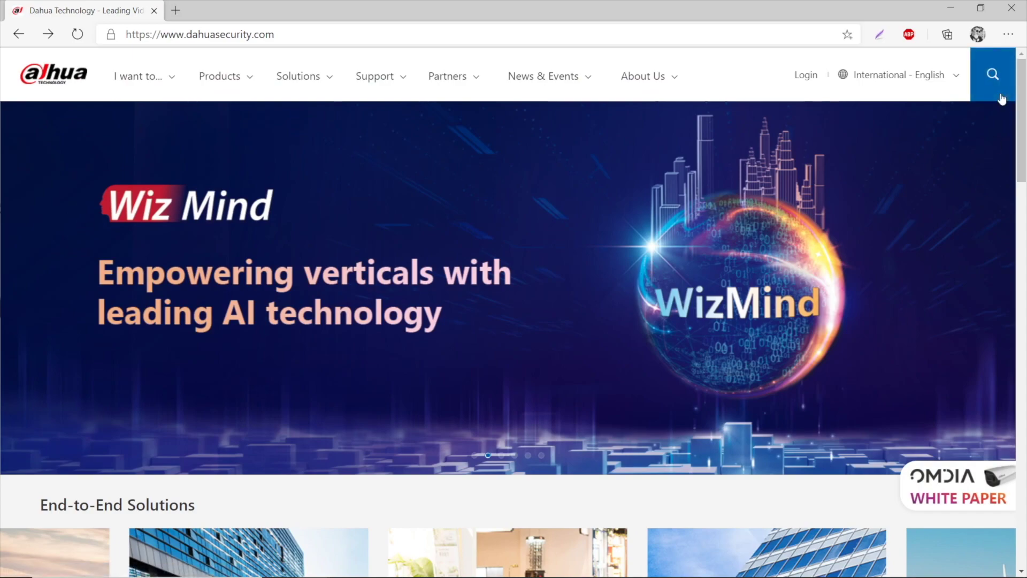
Step: Search the Dahua site for the pasted model number IPC-HFW2230S-S-S2
{"action": "scroll", "coordinate": [838, 217], "scroll_direction": "down", "scroll_amount": 20}
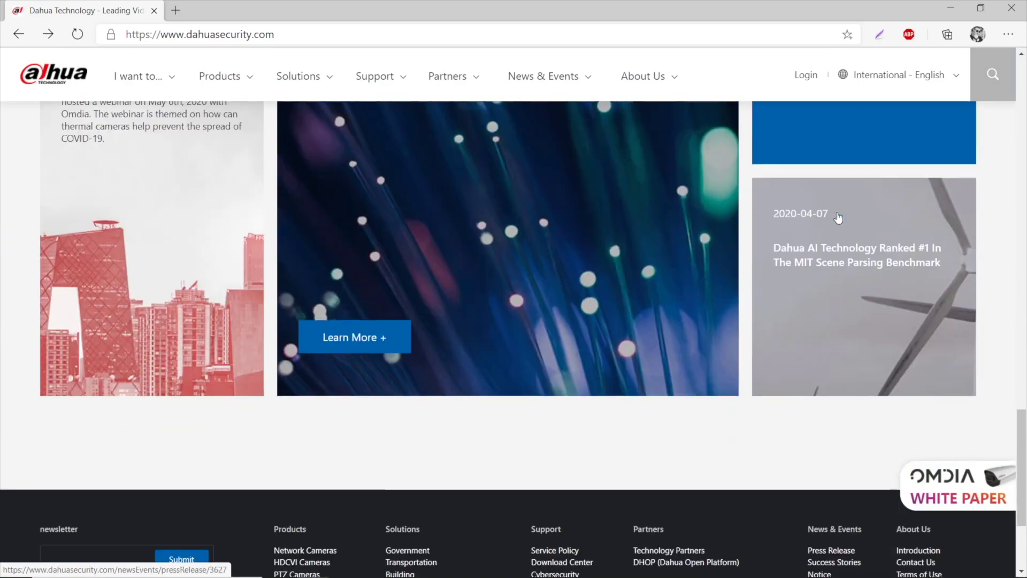
{"action": "scroll", "coordinate": [838, 217], "scroll_direction": "down", "scroll_amount": 3}
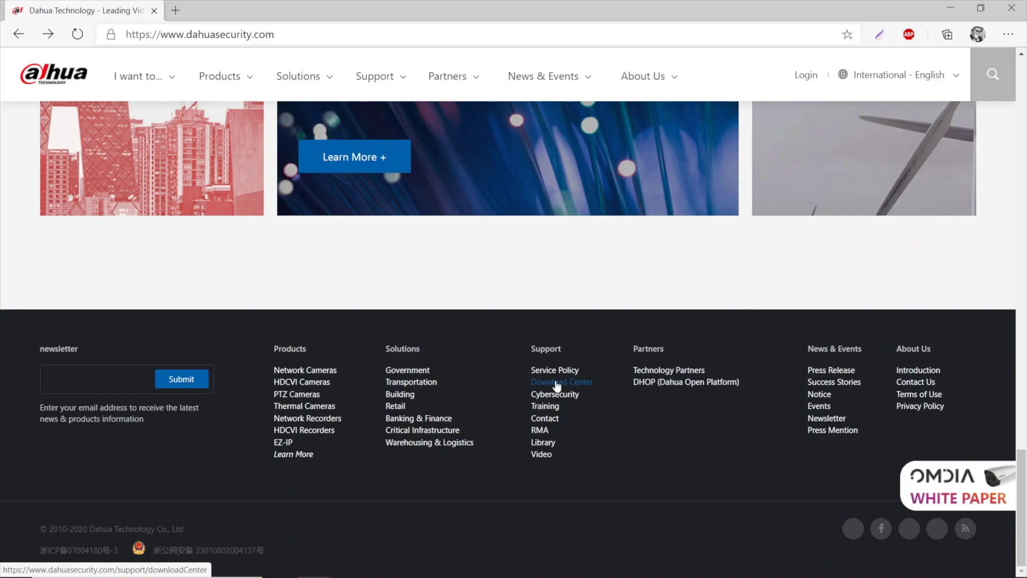
{"action": "scroll", "coordinate": [556, 385], "scroll_direction": "up", "scroll_amount": 20}
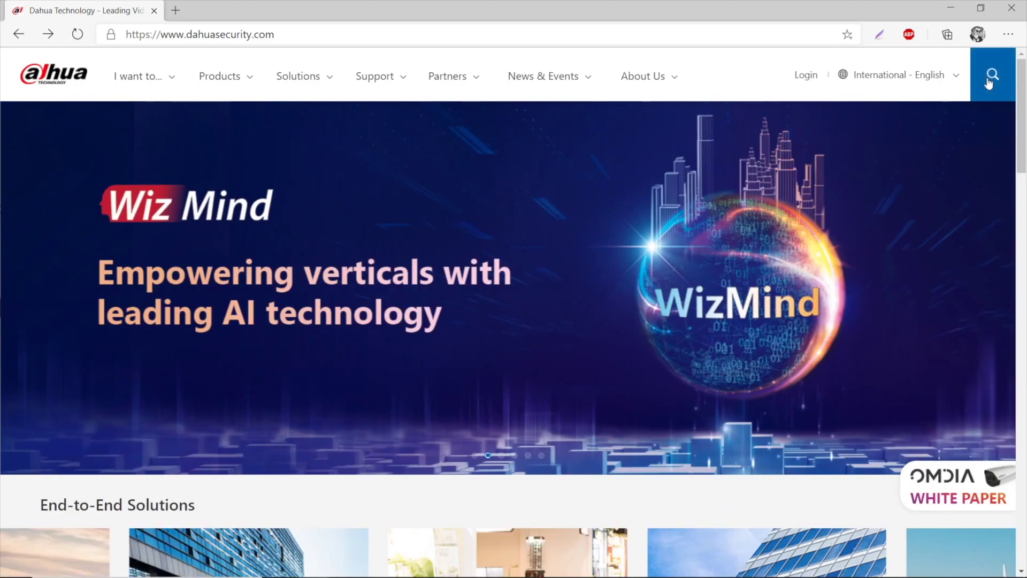
{"action": "left_click", "coordinate": [989, 83]}
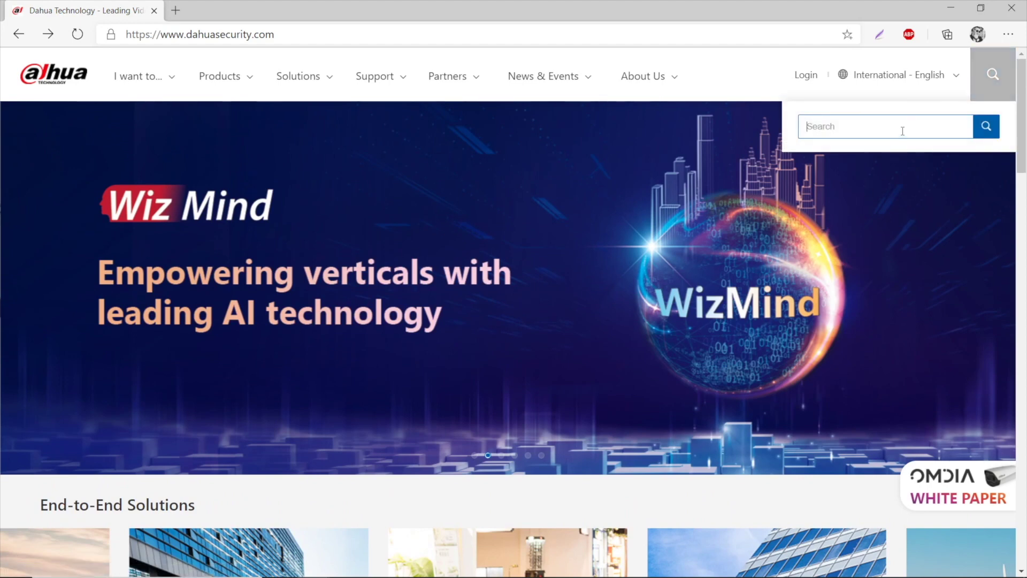
{"action": "type", "text": "IPC-HFW2230S-S-S2"}
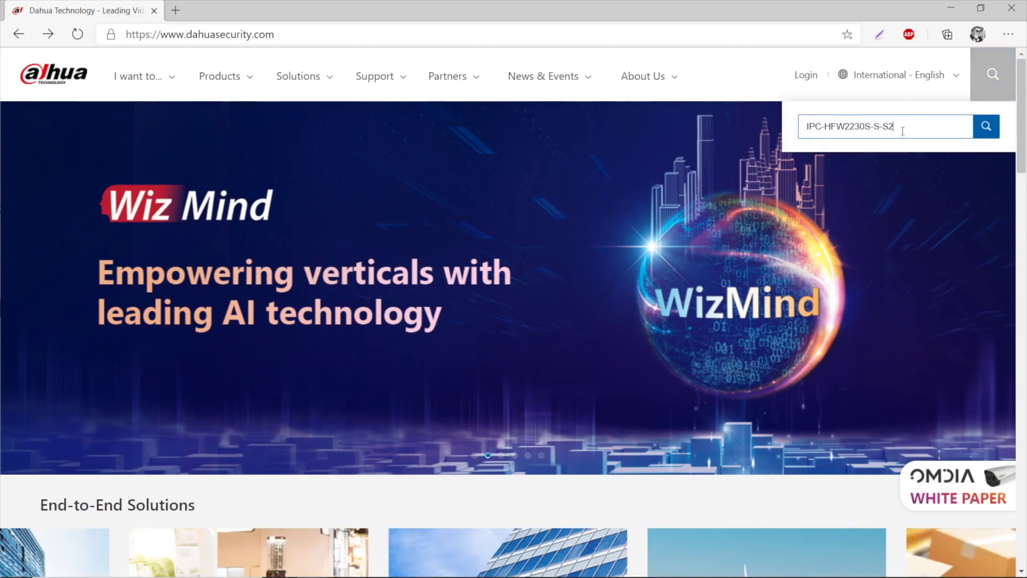
{"action": "key", "text": "Return"}
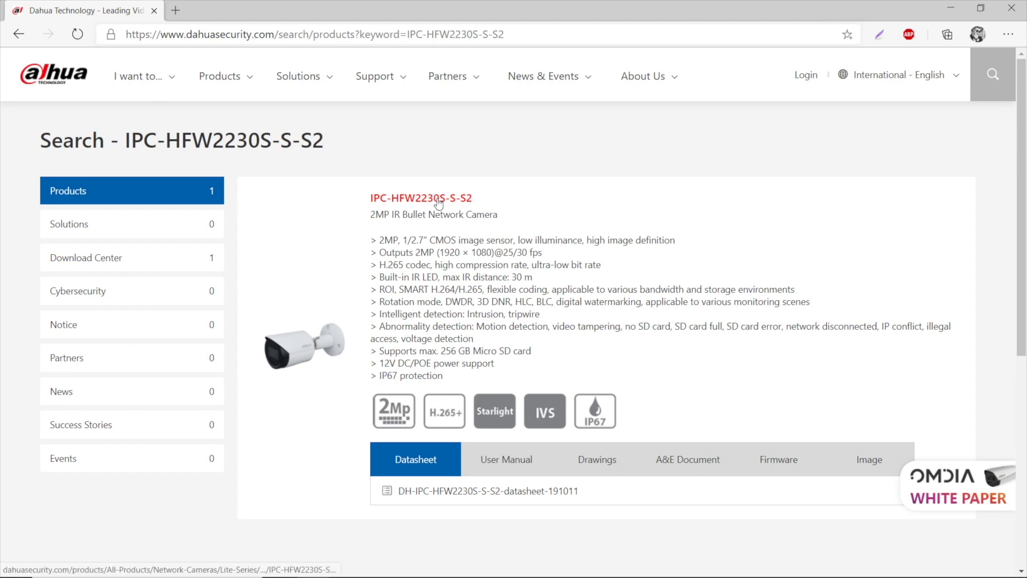
Step: Open the IPC-HFW2230S-S-S2 product page and show its Download > Firmware file list
{"action": "left_click", "coordinate": [437, 201]}
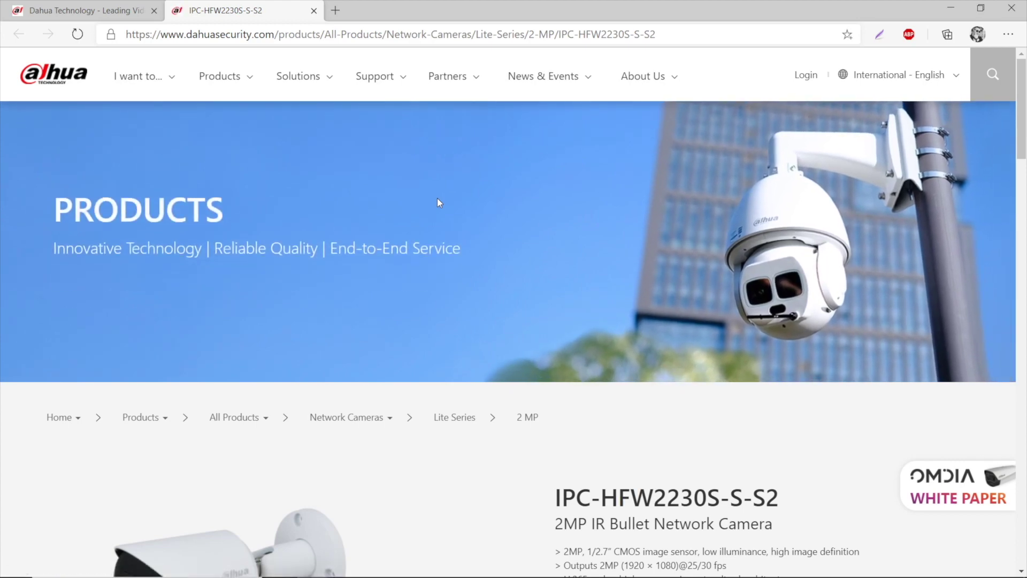
{"action": "scroll", "coordinate": [437, 197], "scroll_direction": "down", "scroll_amount": 5}
{"action": "scroll", "coordinate": [438, 201], "scroll_direction": "down", "scroll_amount": 5}
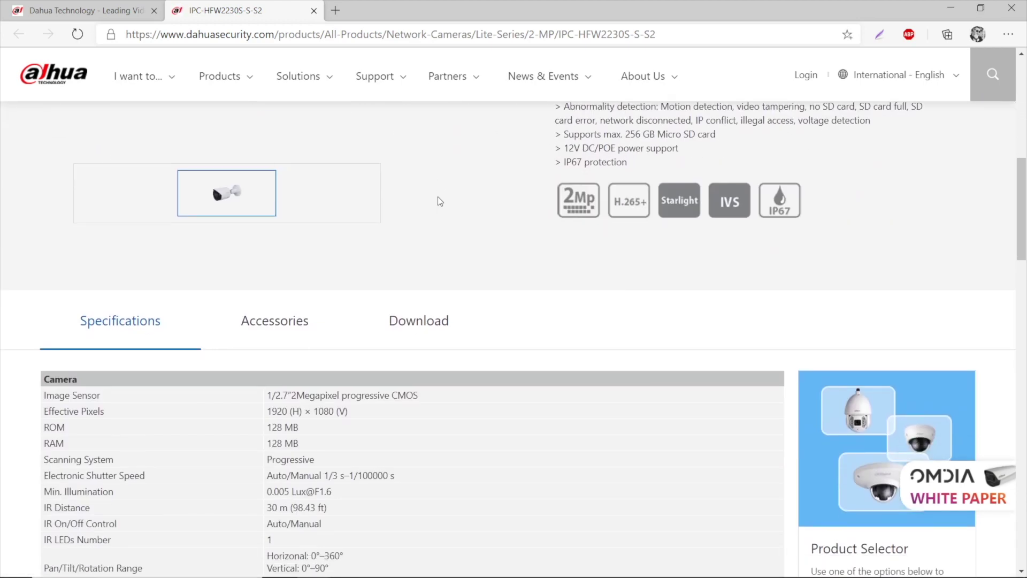
{"action": "left_click", "coordinate": [440, 330]}
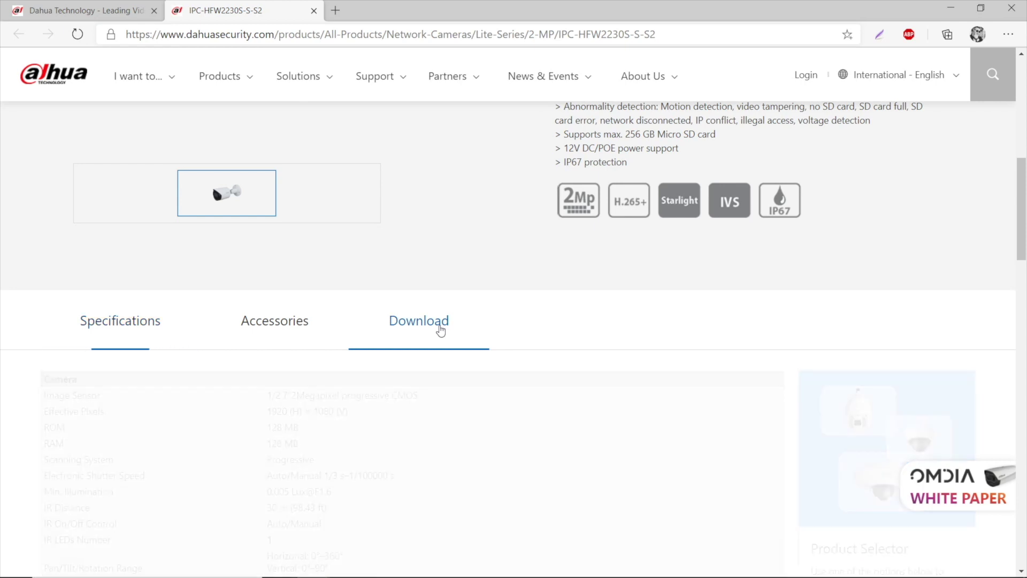
{"action": "left_click", "coordinate": [536, 395]}
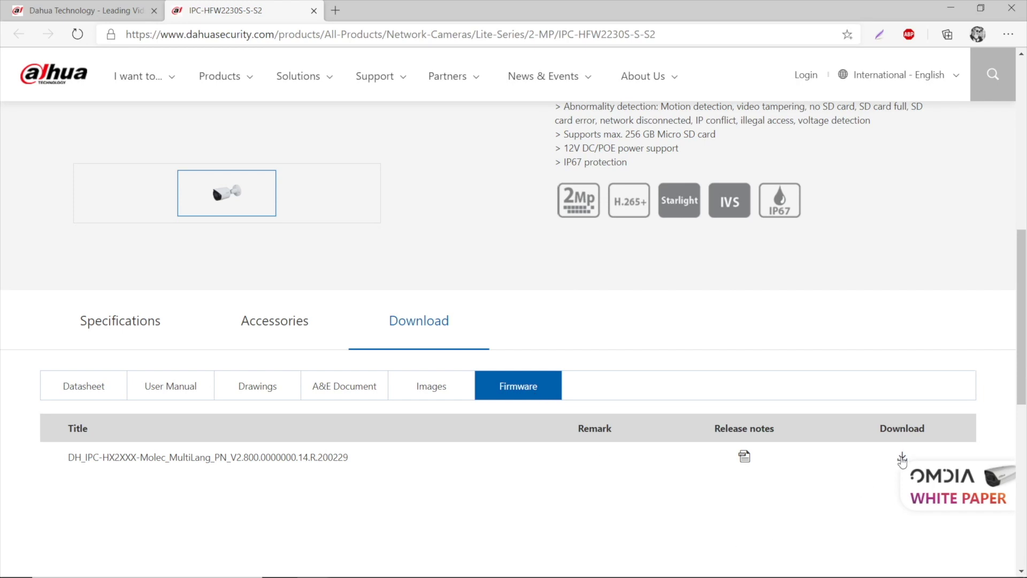
Step: Download the V2.800 firmware zip, agreeing to the licence and giving United Kingdom and an e-mail address
{"action": "left_click", "coordinate": [902, 456]}
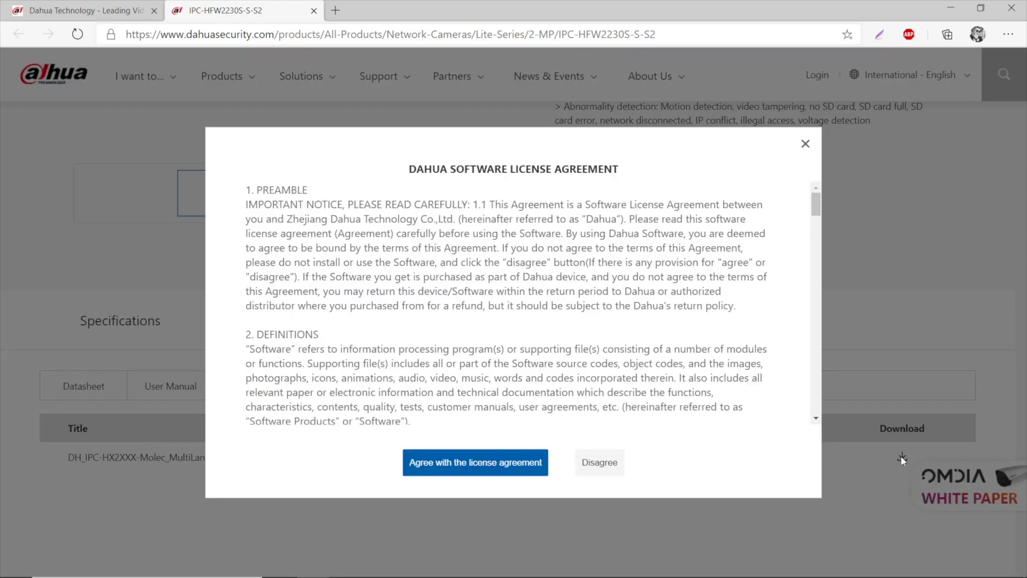
{"action": "left_click", "coordinate": [513, 459]}
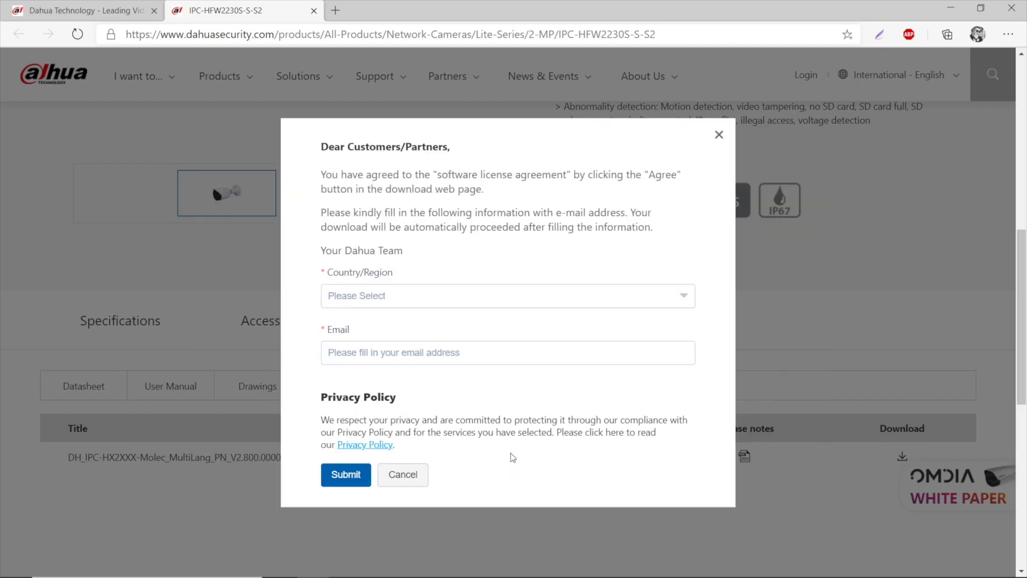
{"action": "left_click", "coordinate": [444, 300]}
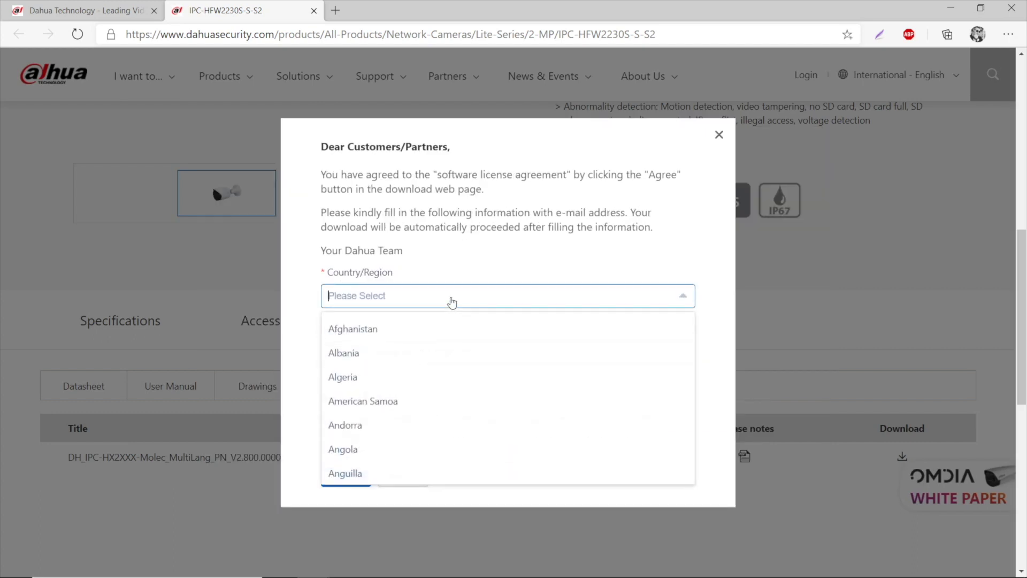
{"action": "type", "text": "United"}
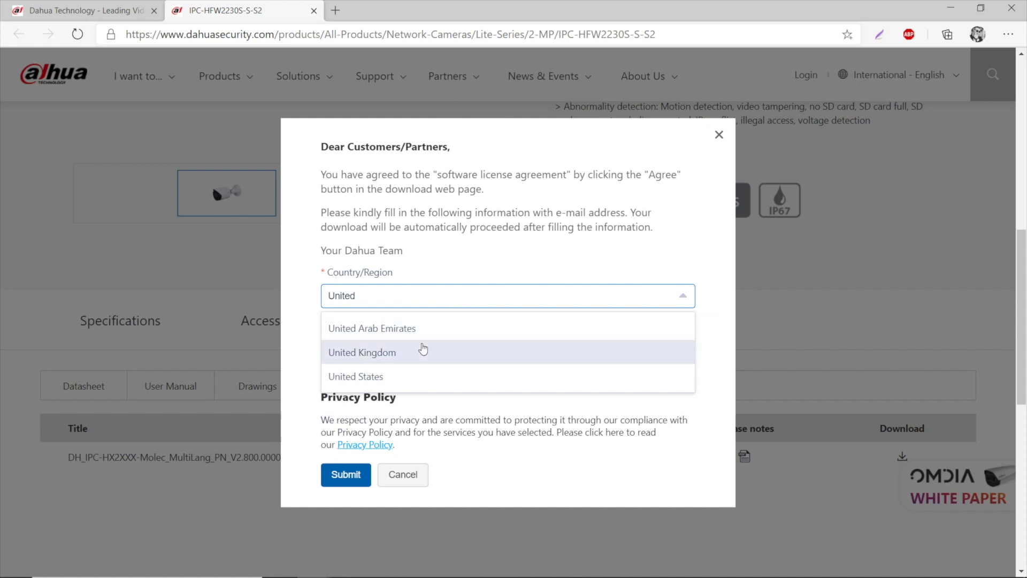
{"action": "left_click", "coordinate": [416, 356]}
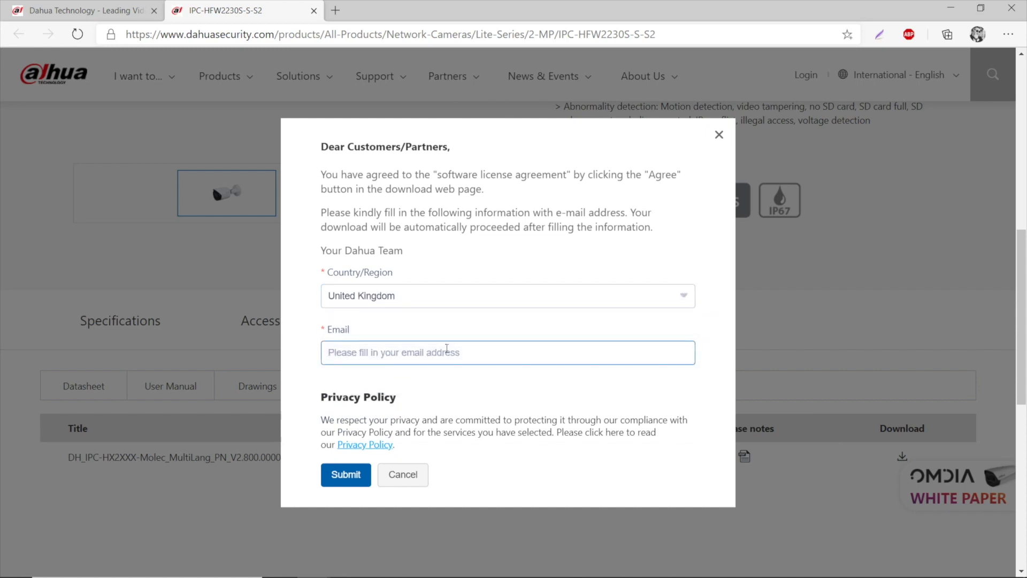
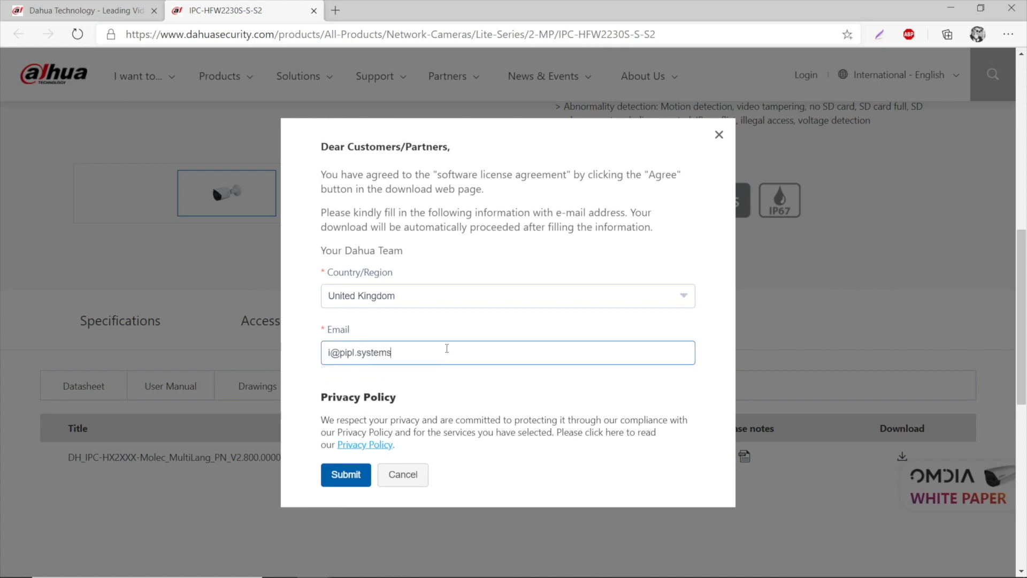
{"action": "left_click", "coordinate": [348, 474]}
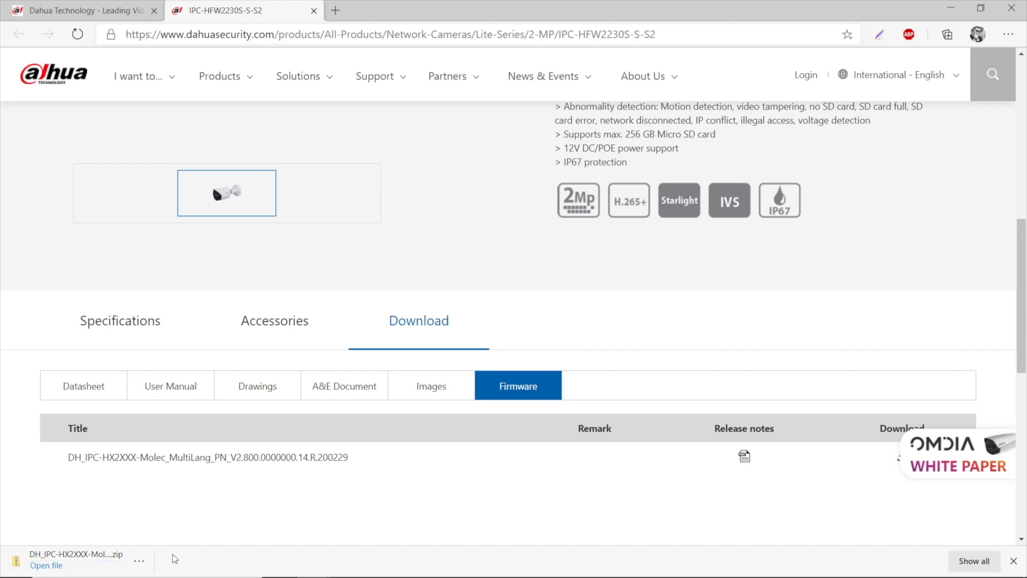
Step: Show the downloaded firmware zip in the Downloads folder and open it
{"action": "left_click", "coordinate": [139, 561]}
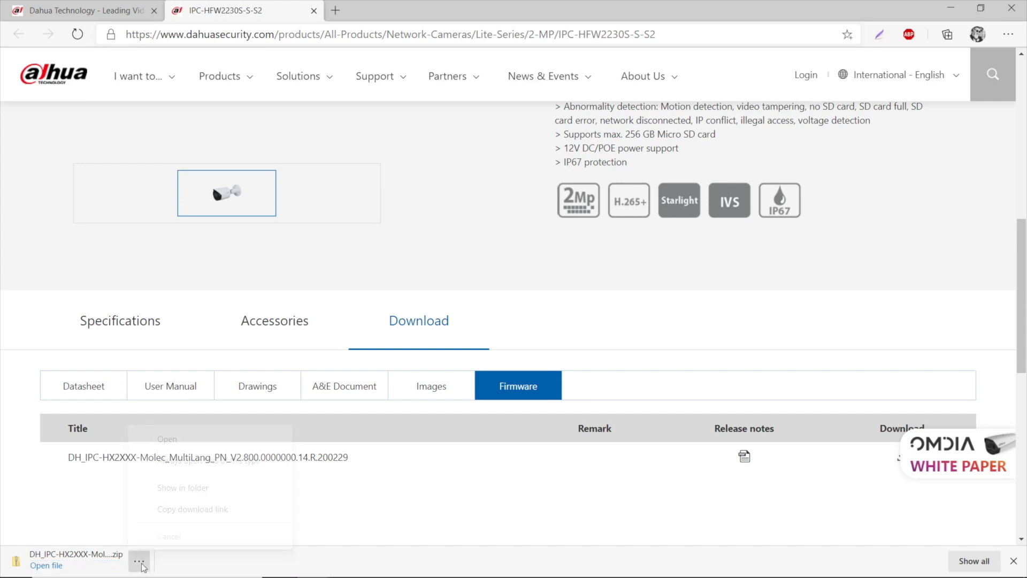
{"action": "left_click", "coordinate": [201, 495]}
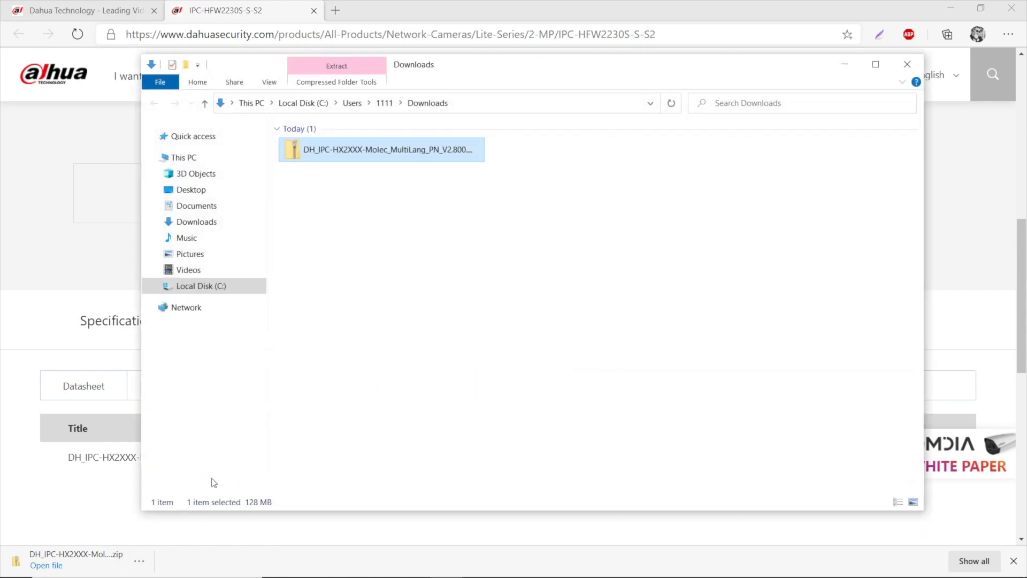
{"action": "left_click", "coordinate": [499, 214]}
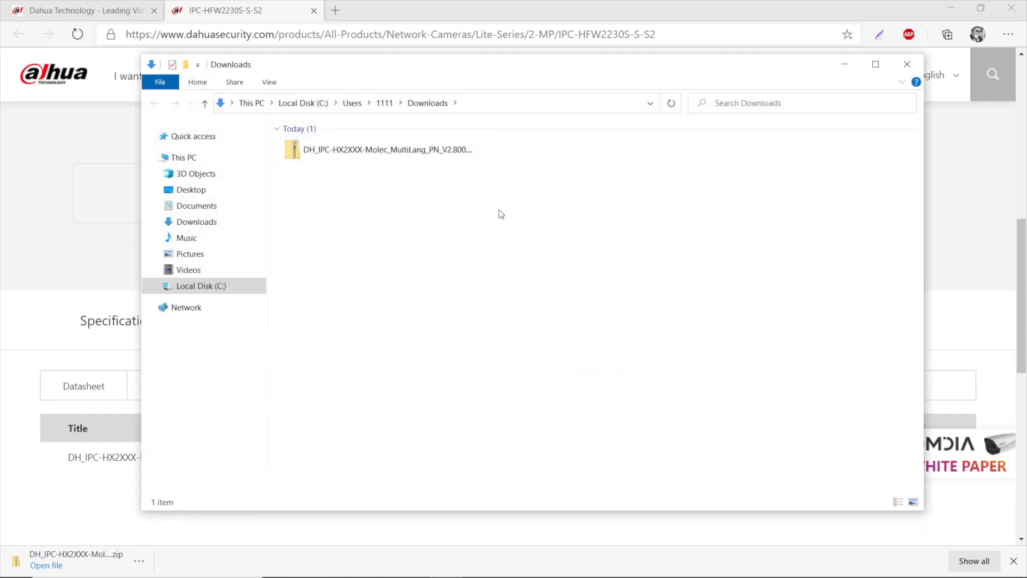
{"action": "double_click", "coordinate": [432, 156]}
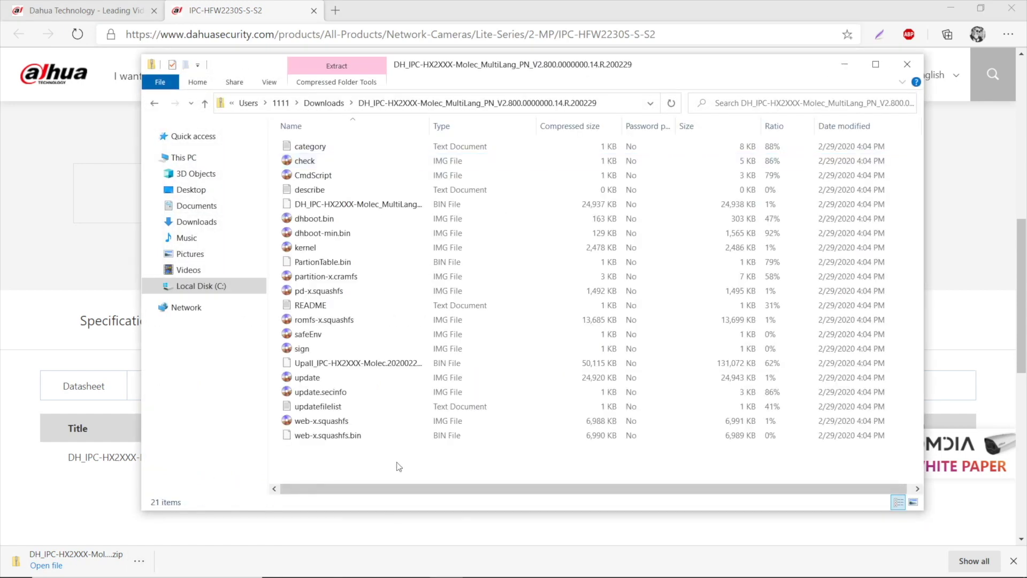
Step: Extract all 21 zip files into Downloads and select the DH_IPC-HX2XXX-Molec .bin
{"action": "left_click_drag", "start_coordinate": [399, 467], "coordinate": [442, 174]}
{"action": "left_click", "coordinate": [354, 468]}
{"action": "key", "text": "ctrl+a"}
{"action": "left_click_drag", "start_coordinate": [316, 177], "coordinate": [330, 106]}
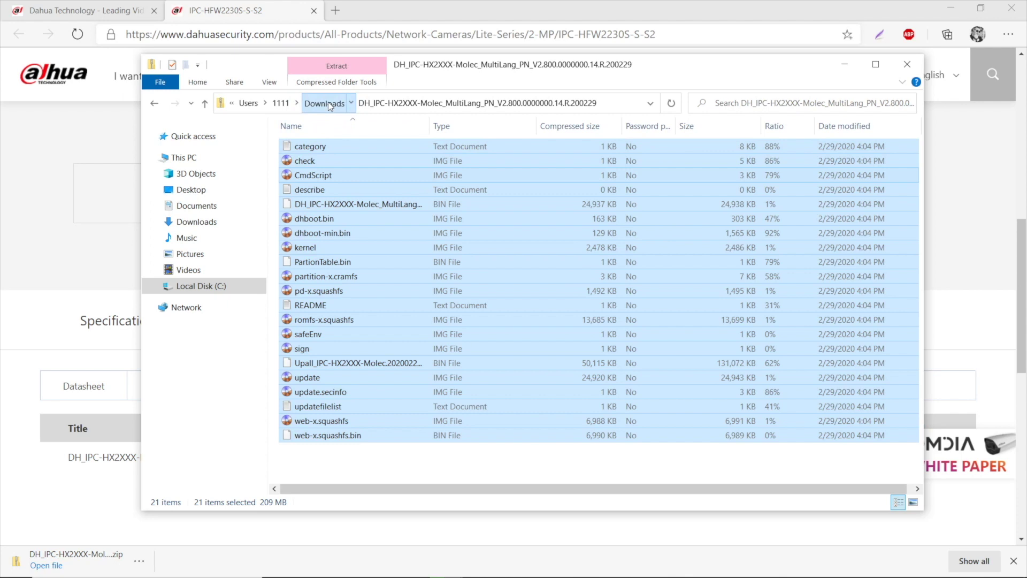
{"action": "left_click", "coordinate": [329, 101]}
{"action": "left_click", "coordinate": [731, 323]}
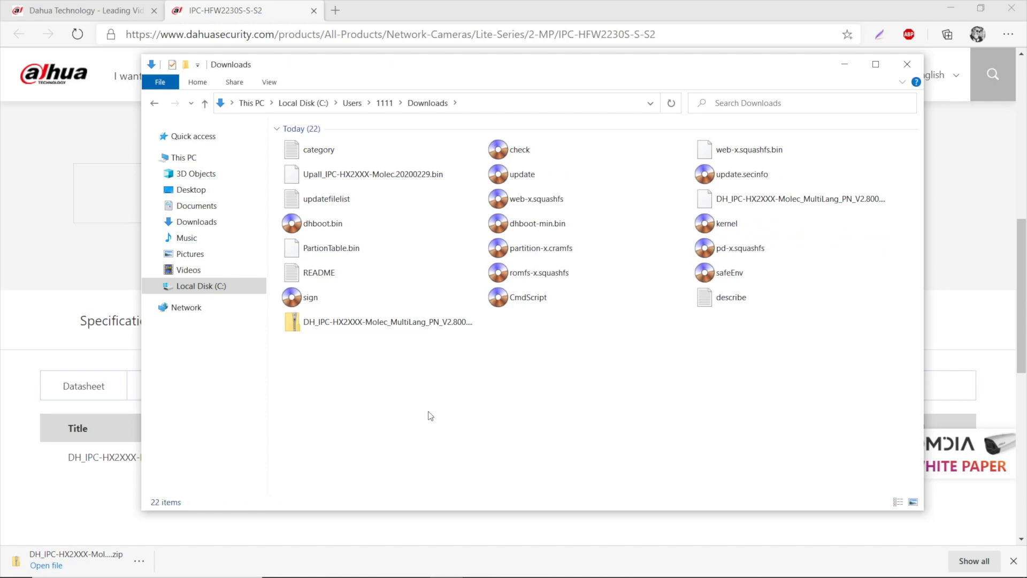
{"action": "left_click", "coordinate": [808, 199]}
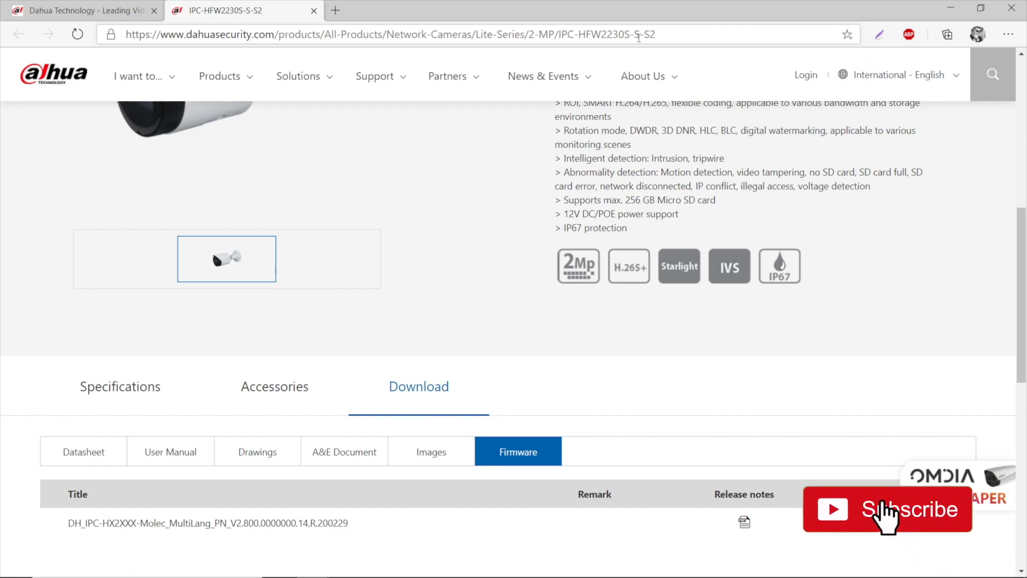
Step: Look up the camera's IP 192.168.1.109 in SmartPSS and ConfigTool, then return to Edge
{"action": "key", "text": "alt+Tab"}
{"action": "key", "text": "alt+Tab"}
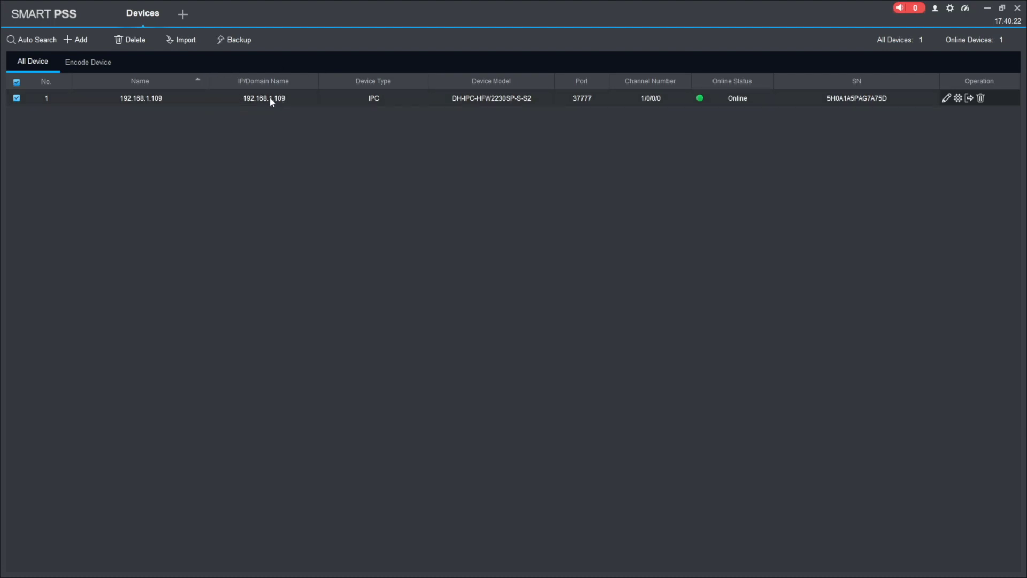
{"action": "key", "text": "alt+Tab"}
{"action": "key", "text": "alt+Tab"}
{"action": "key", "text": "alt+Tab"}
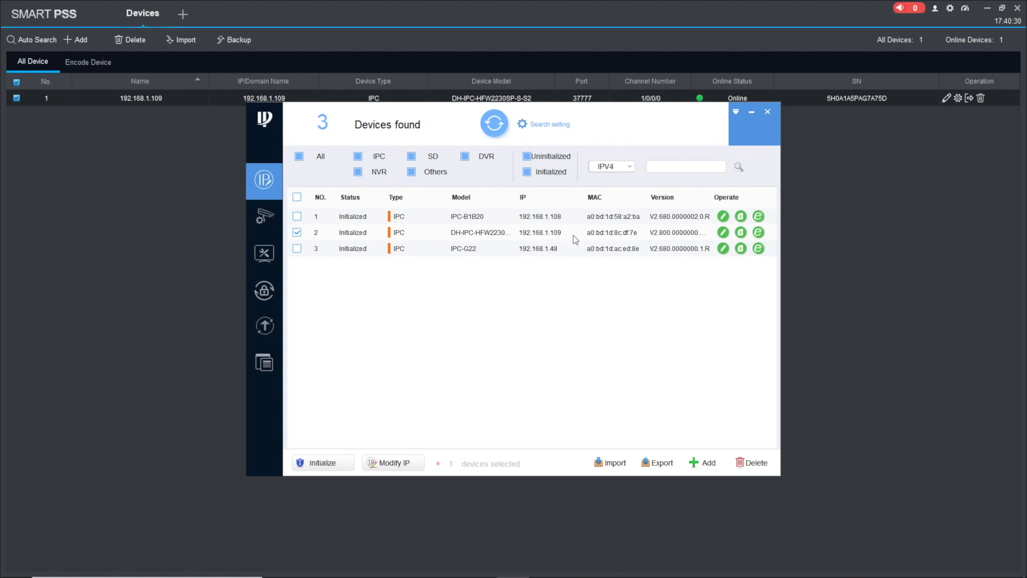
{"action": "key", "text": "alt+Tab"}
{"action": "key", "text": "alt+Tab"}
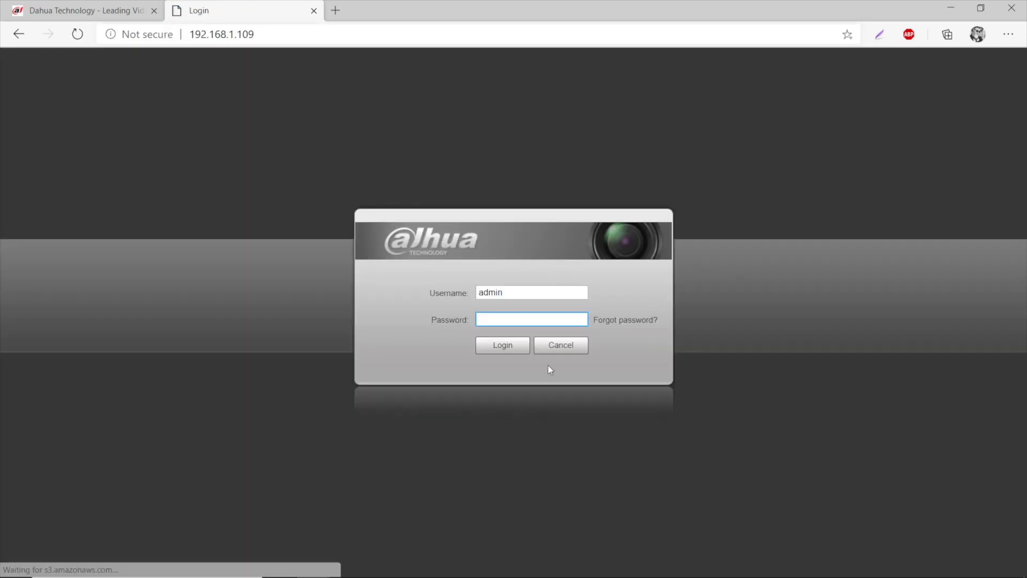
Step: Log in to the camera as admin with the account password, re-entering it once
{"action": "left_click", "coordinate": [531, 297]}
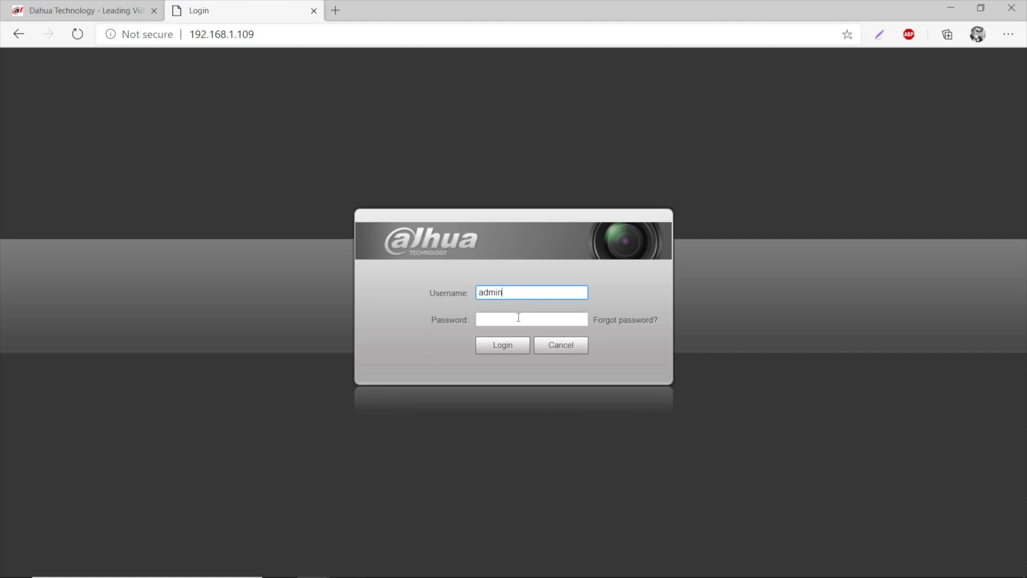
{"action": "left_click", "coordinate": [519, 318]}
{"action": "type", "text": "••••••"}
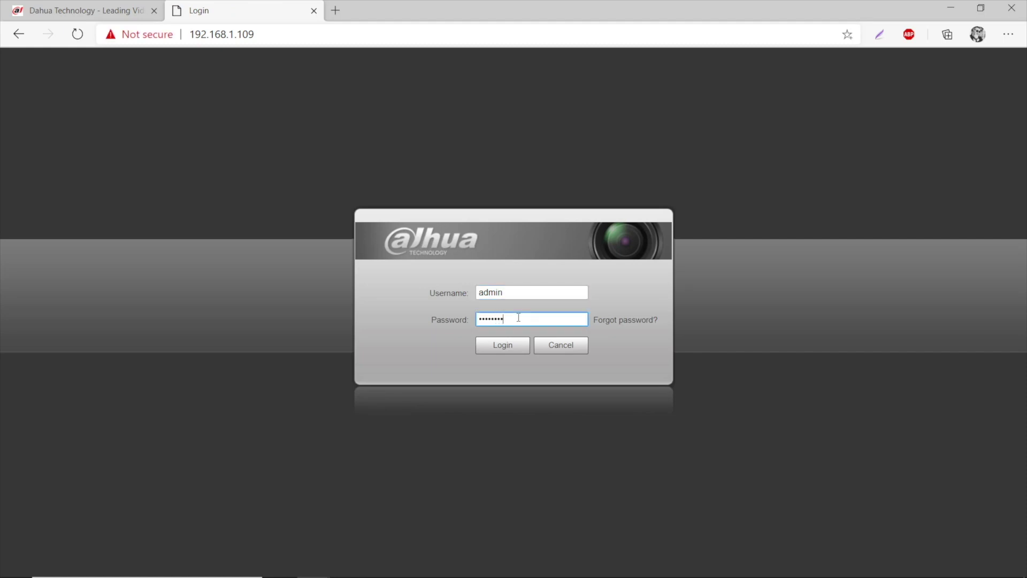
{"action": "key", "text": "super"}
{"action": "key", "text": "super"}
{"action": "left_click", "coordinate": [518, 317]}
{"action": "type", "text": "••••••••"}
{"action": "key", "text": "Return"}
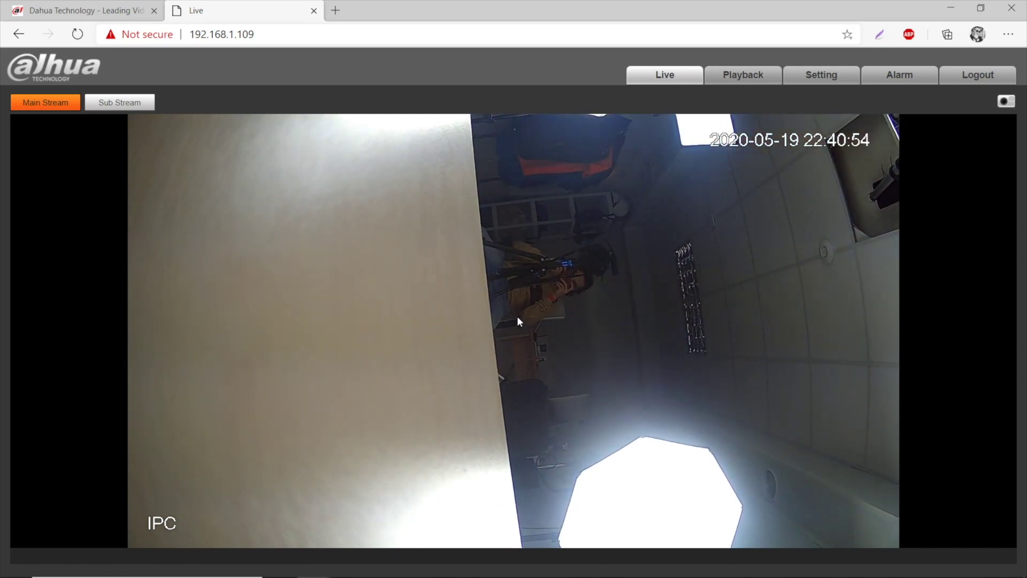
Step: Under Setting > System > Upgrade, load DH_IPC-HX2XXX-Molec_MultiLang_PN_V2.800 .bin from Downloads
{"action": "left_click", "coordinate": [833, 79]}
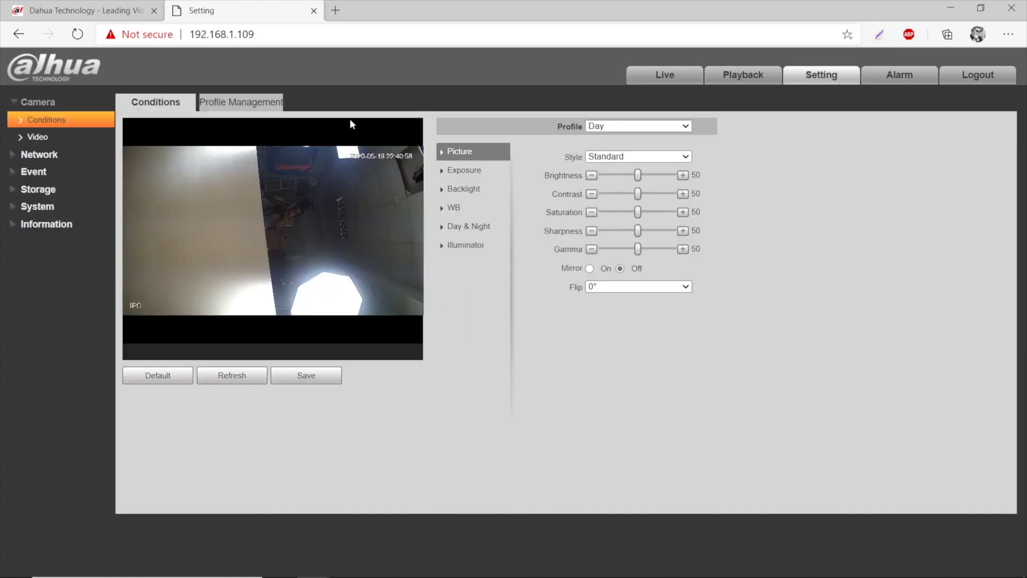
{"action": "left_click", "coordinate": [26, 209]}
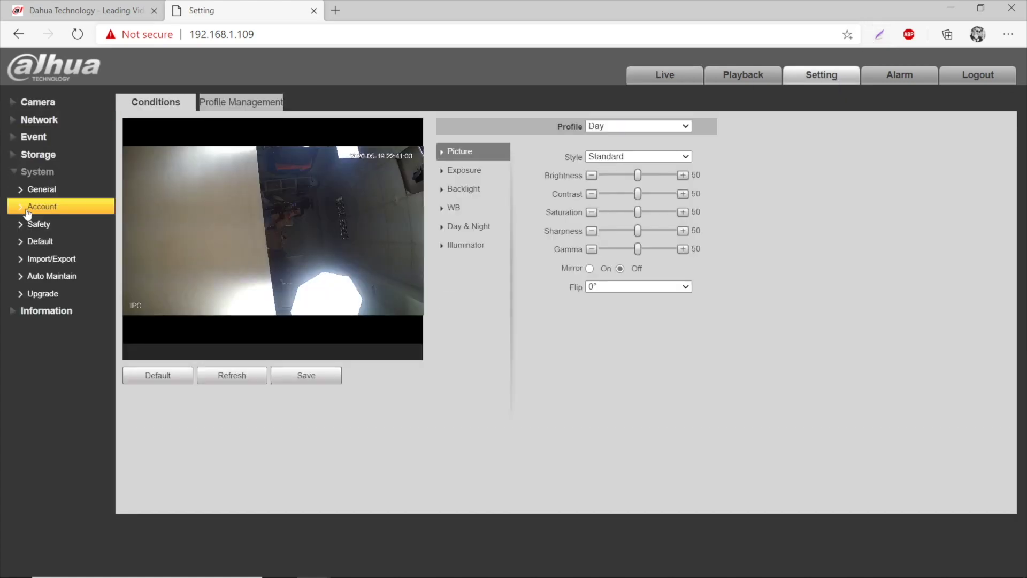
{"action": "left_click", "coordinate": [49, 293]}
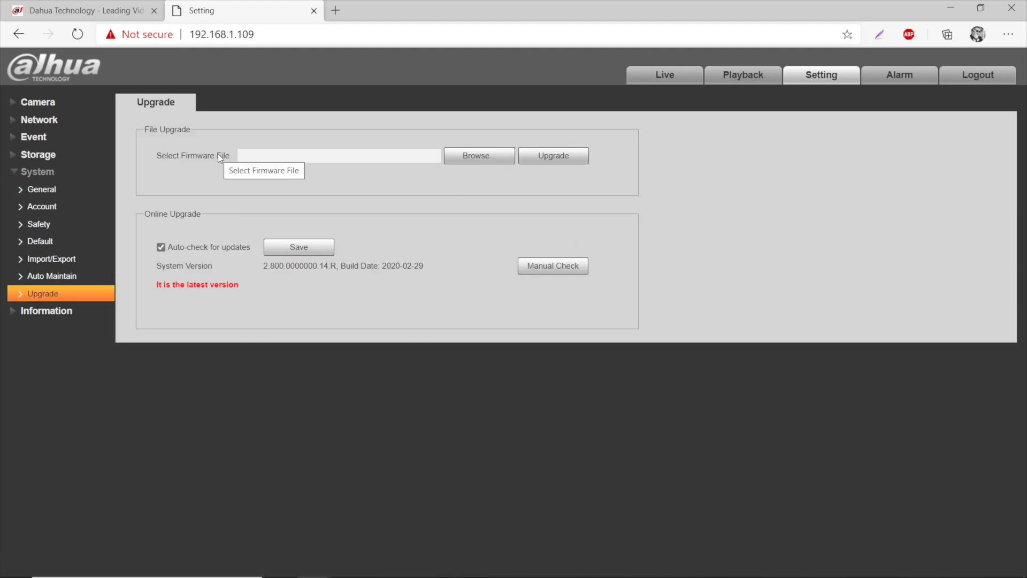
{"action": "left_click", "coordinate": [480, 156]}
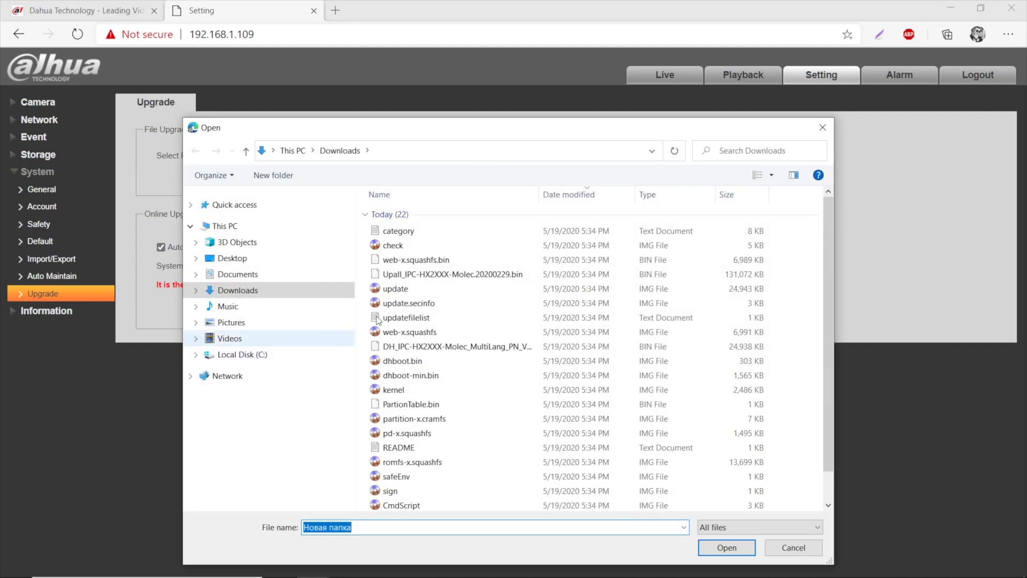
{"action": "left_click", "coordinate": [490, 386]}
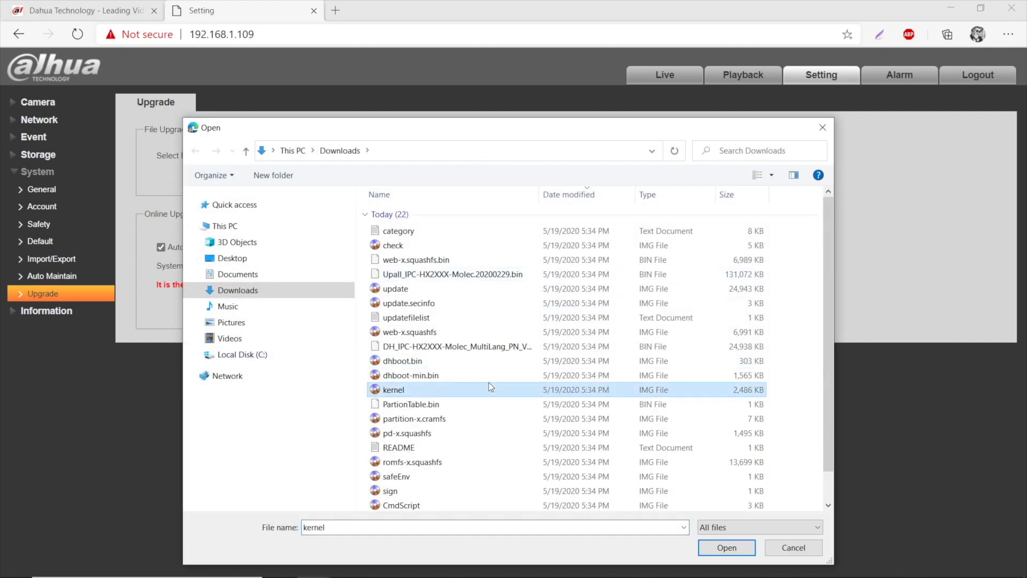
{"action": "left_click", "coordinate": [519, 351]}
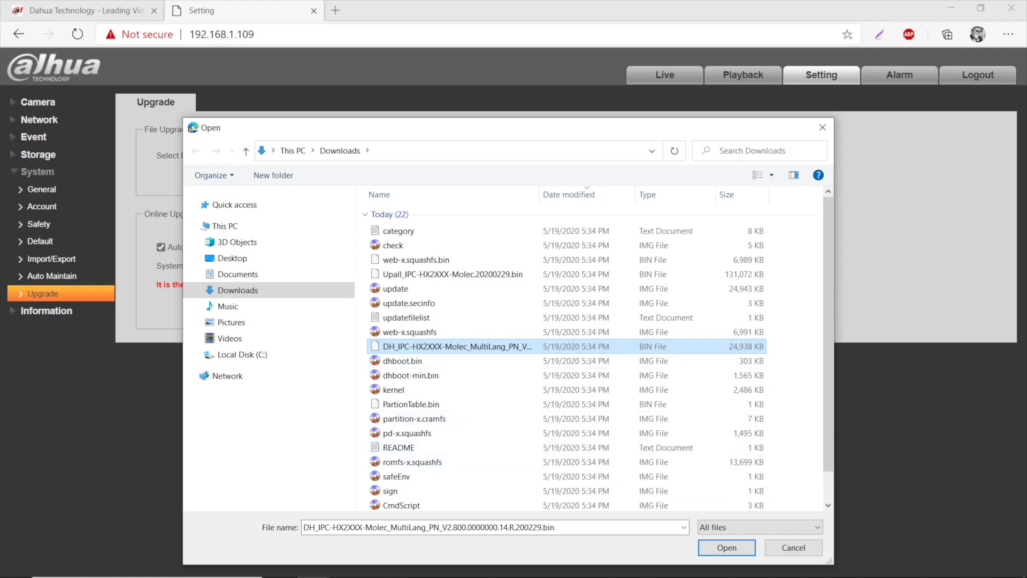
{"action": "left_click", "coordinate": [723, 547]}
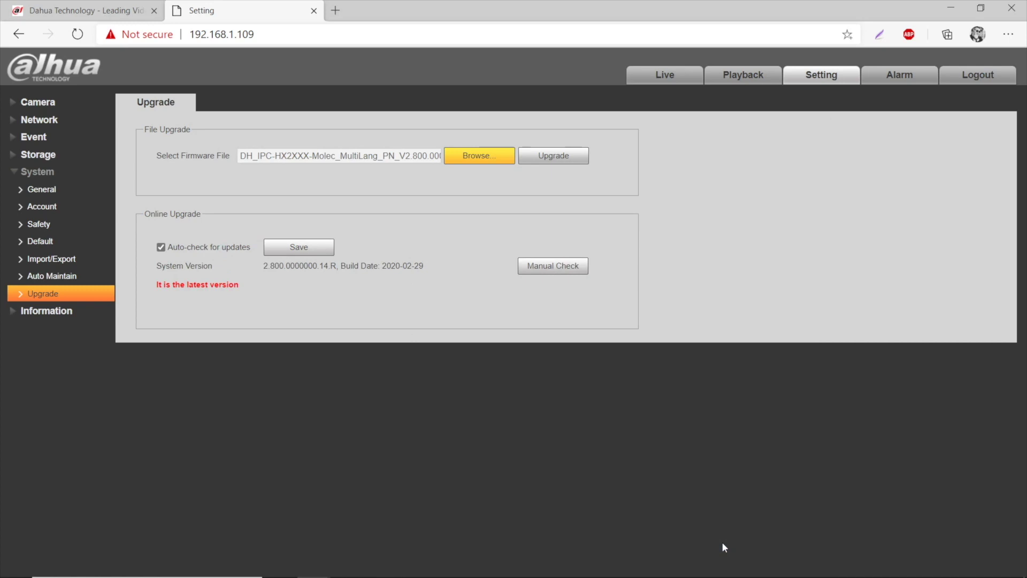
Step: Start uploading the V2.800 firmware file to the camera
{"action": "left_click", "coordinate": [540, 156]}
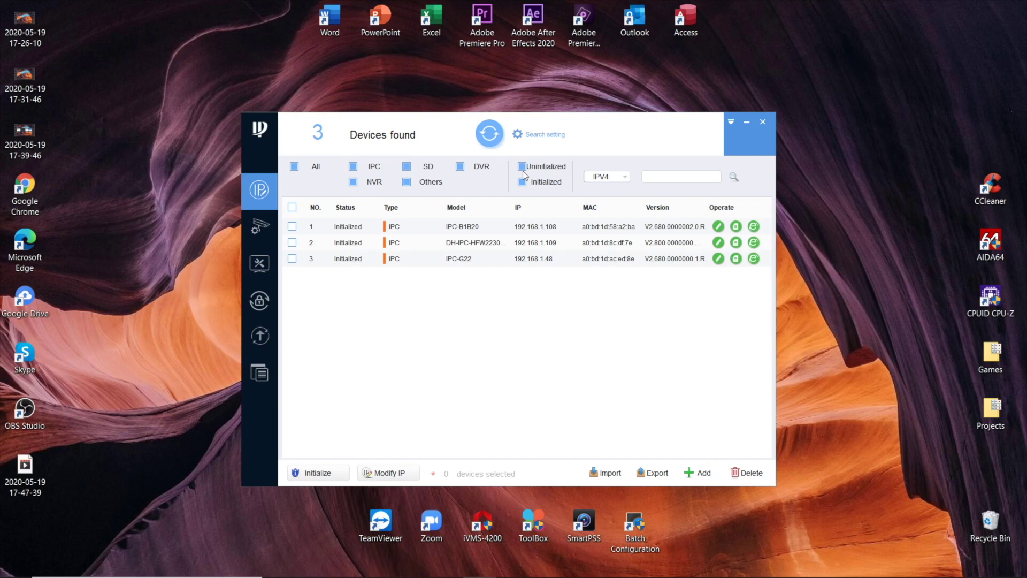
Step: In ConfigTool's upgrade view, choose the DH_IPC-HX2XXX .bin for 192.168.1.109 and start upgrading
{"action": "left_click", "coordinate": [260, 336]}
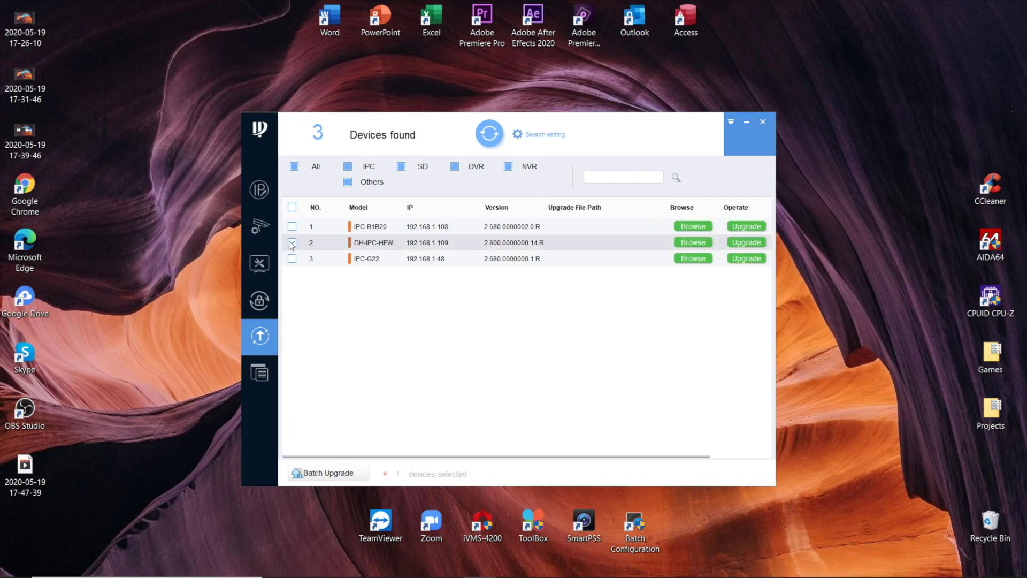
{"action": "left_click", "coordinate": [693, 242]}
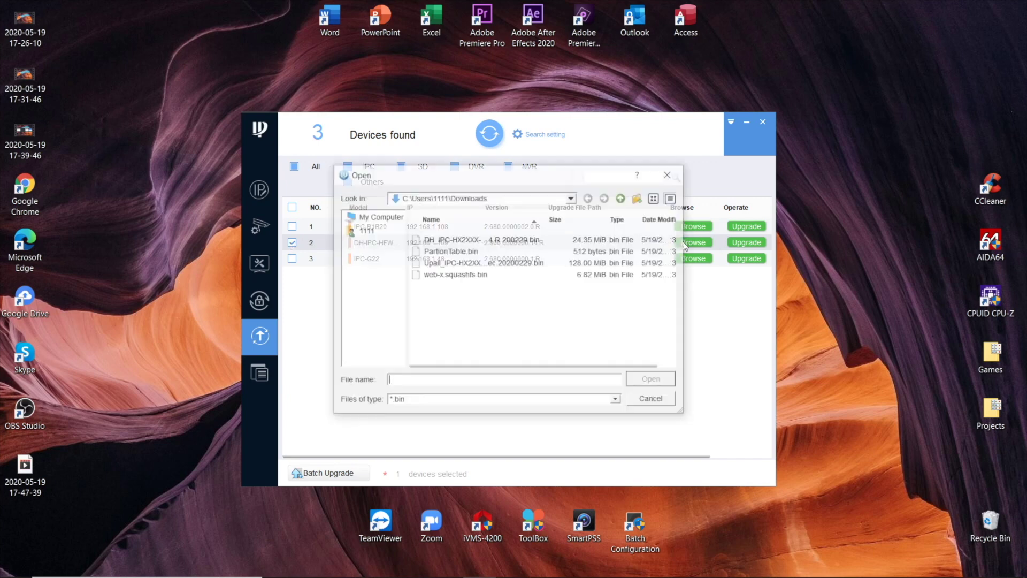
{"action": "left_click", "coordinate": [517, 241]}
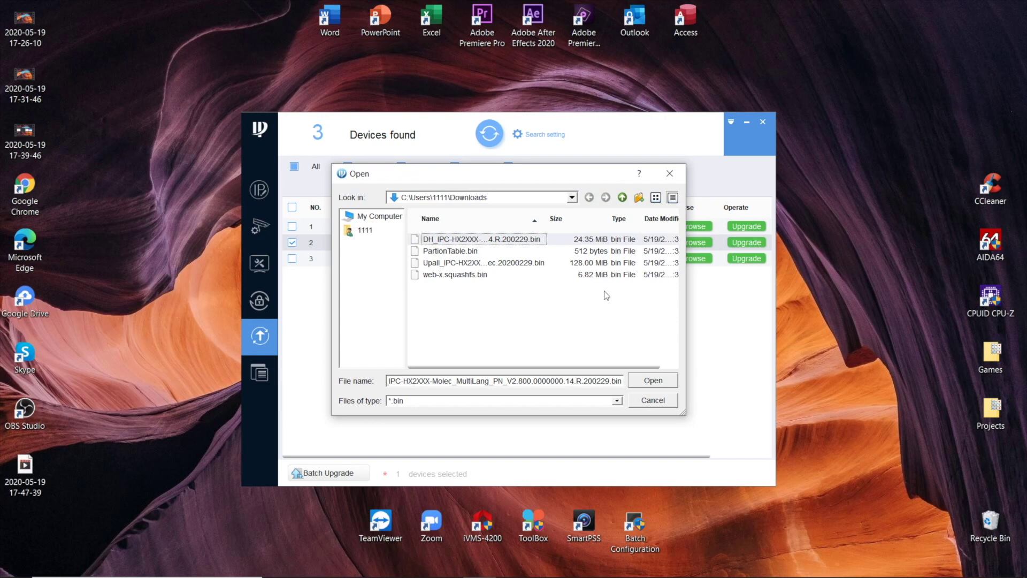
{"action": "left_click", "coordinate": [653, 380]}
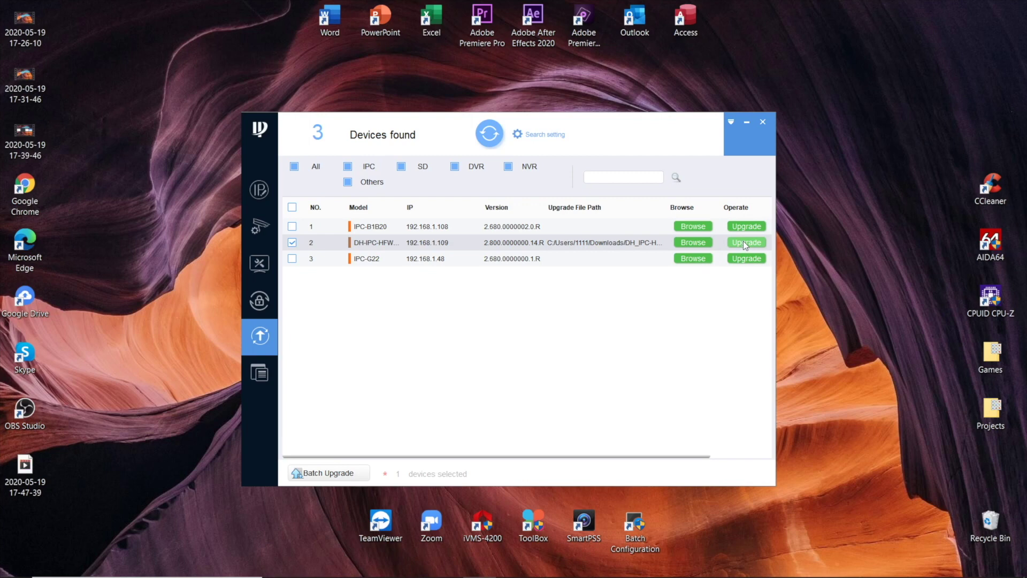
{"action": "left_click", "coordinate": [746, 244]}
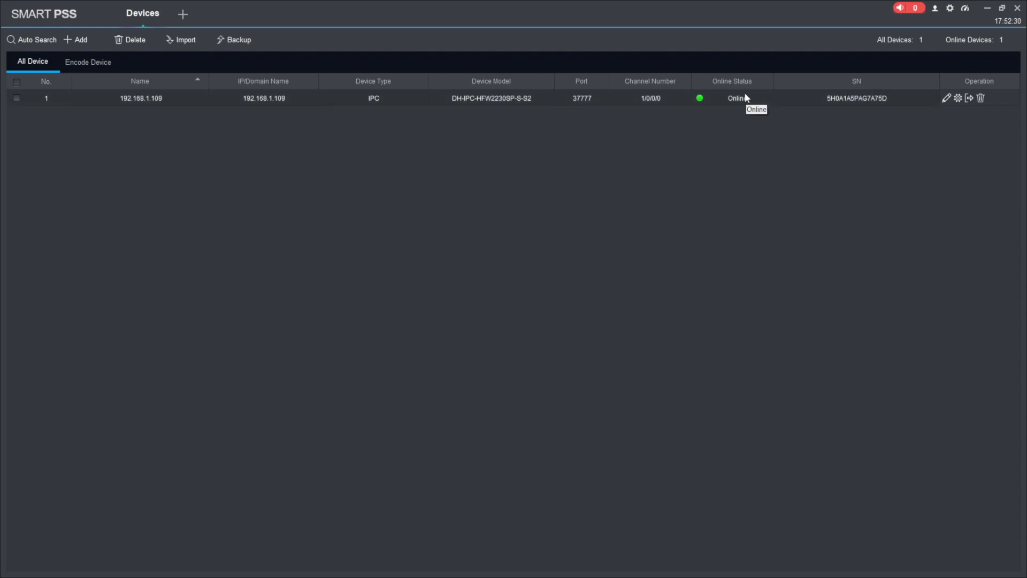
Step: Select 192.168.1.109, open Device Update and load the DH_IPC-HX2XXX-Molec .bin from Downloads
{"action": "left_click", "coordinate": [16, 99]}
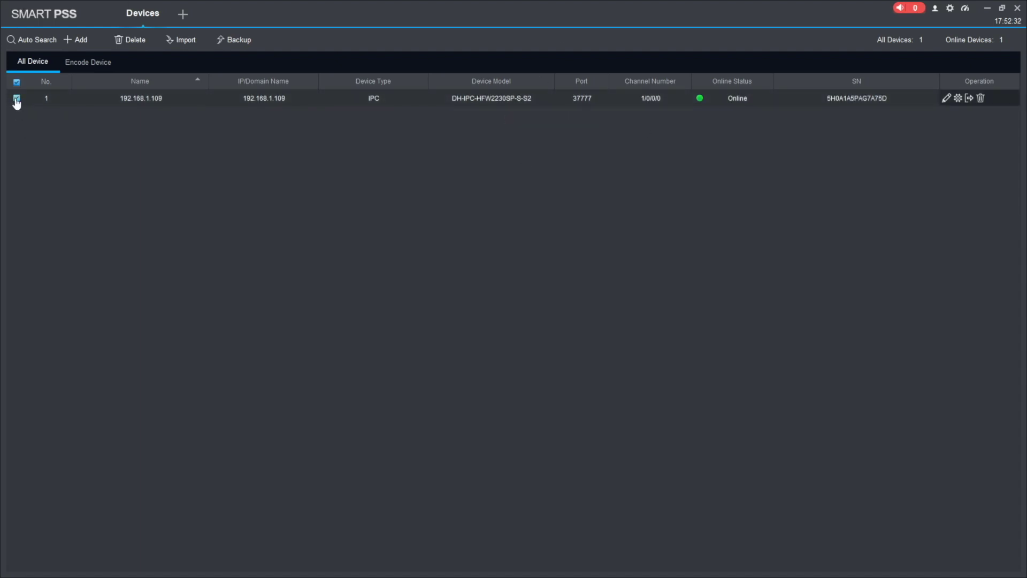
{"action": "left_click", "coordinate": [958, 98]}
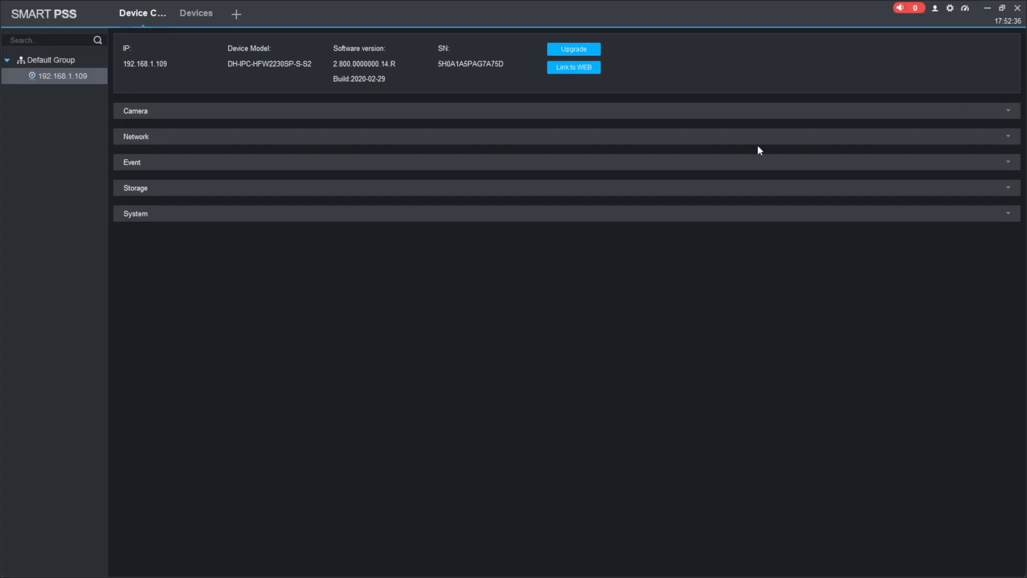
{"action": "left_click", "coordinate": [585, 52]}
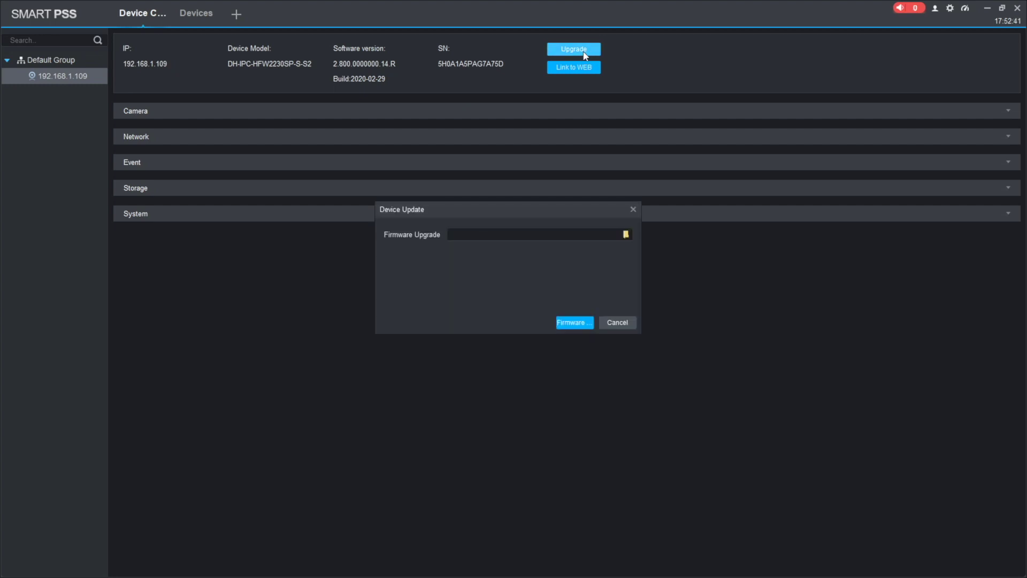
{"action": "left_click", "coordinate": [631, 230]}
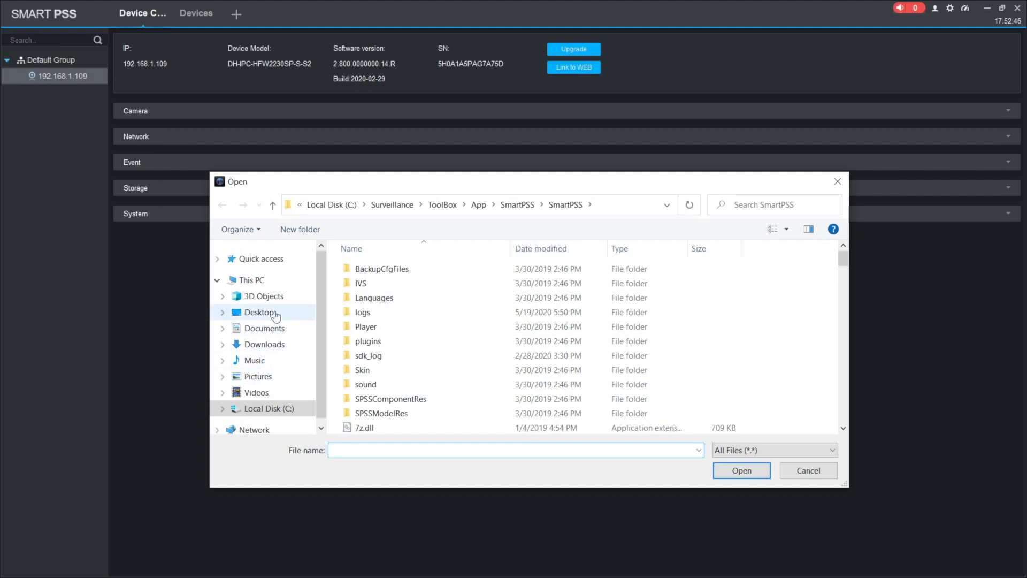
{"action": "left_click", "coordinate": [265, 345]}
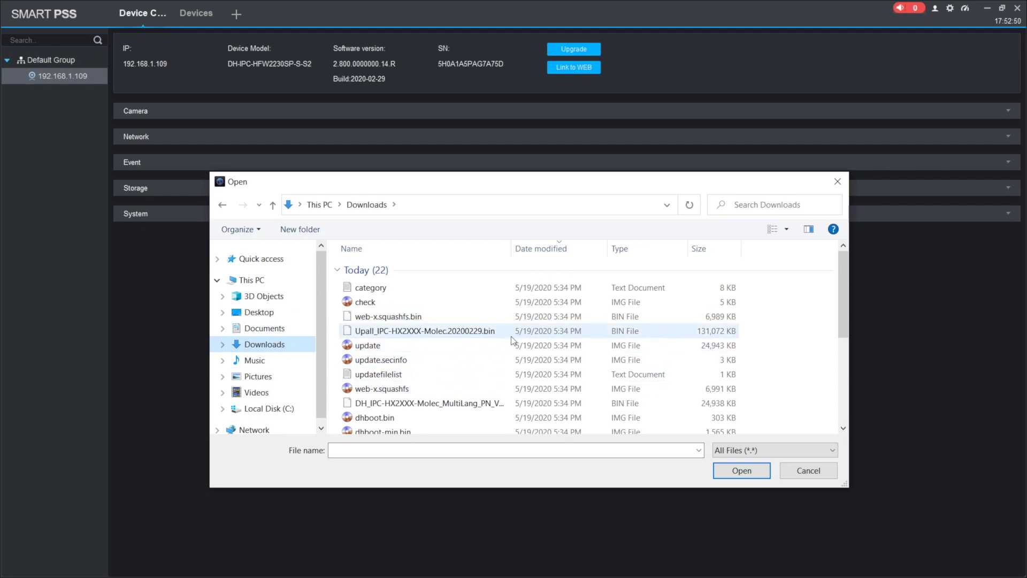
{"action": "left_click", "coordinate": [396, 405]}
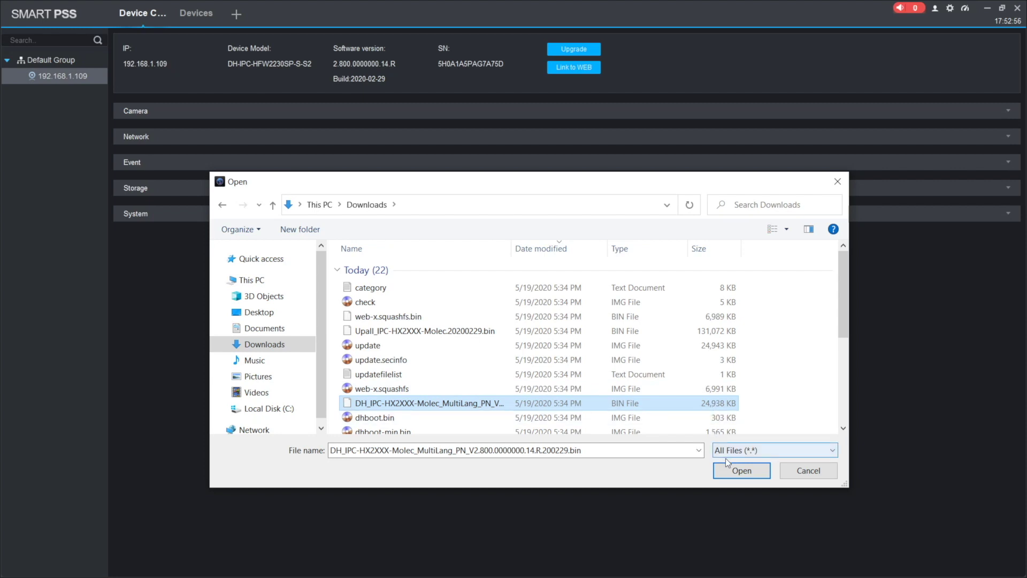
{"action": "left_click", "coordinate": [731, 473]}
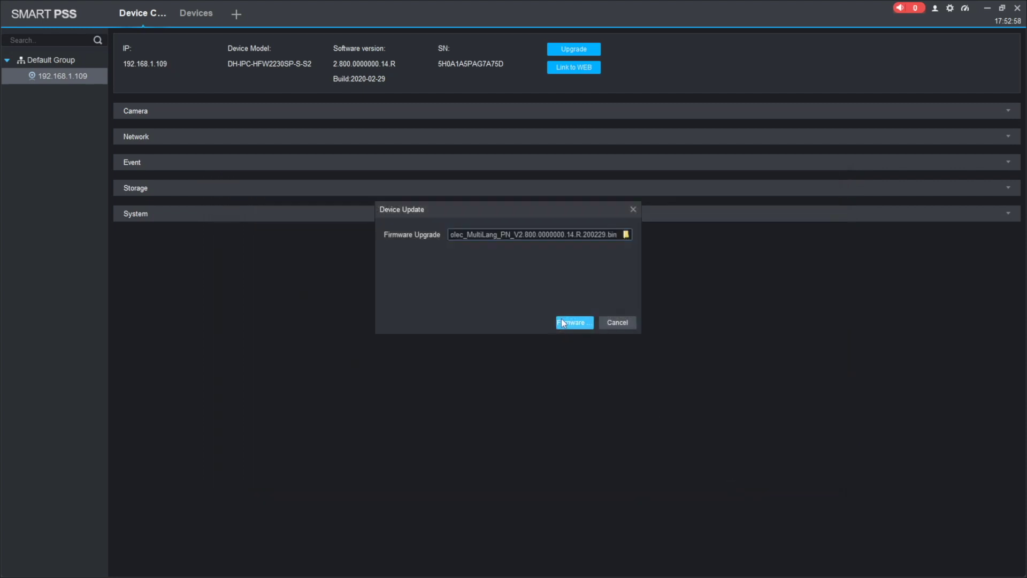
Step: Start upgrading the camera with the chosen .bin firmware from SmartPSS Device Update
{"action": "left_click", "coordinate": [565, 321]}
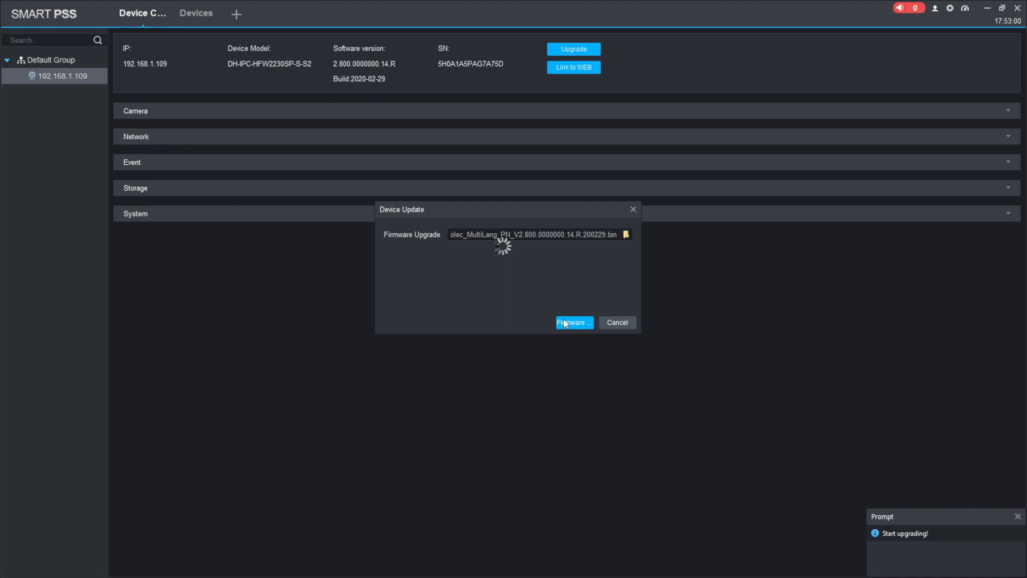